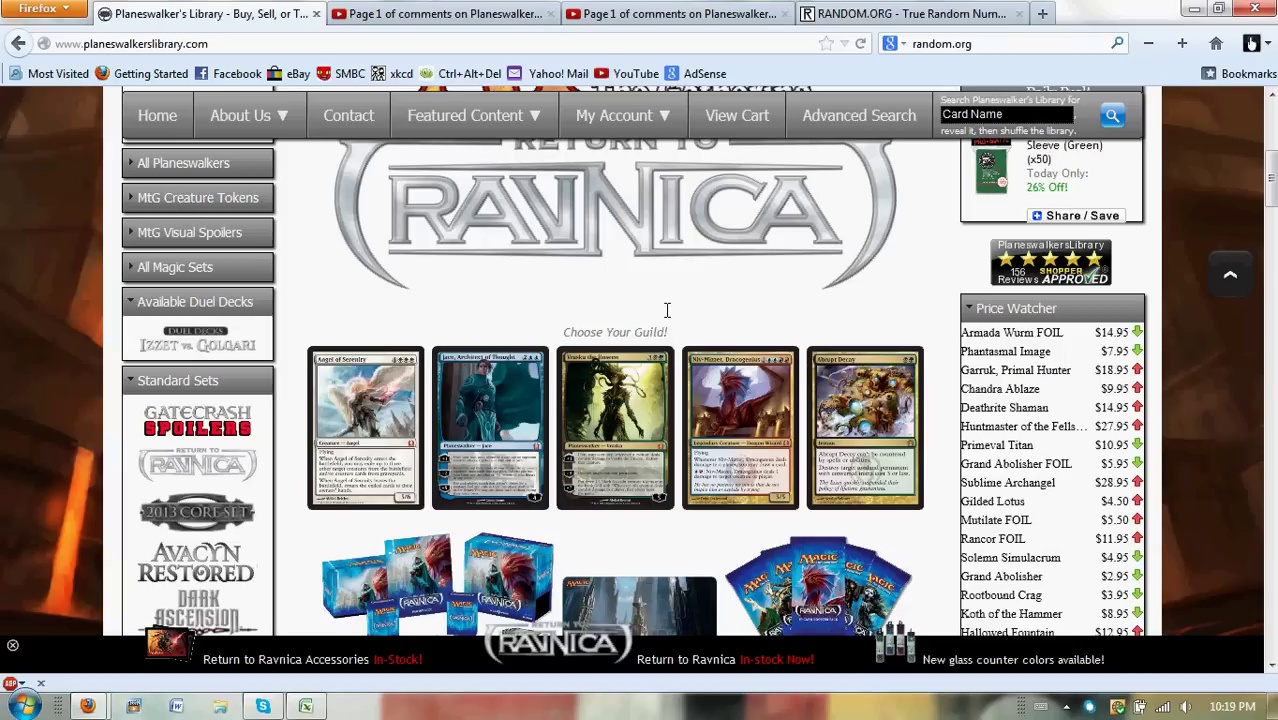
- Open the Gatecrash visual spoiler page on Planeswalker's Library from the sidebar logo
scroll(600, 190, "up", 5)
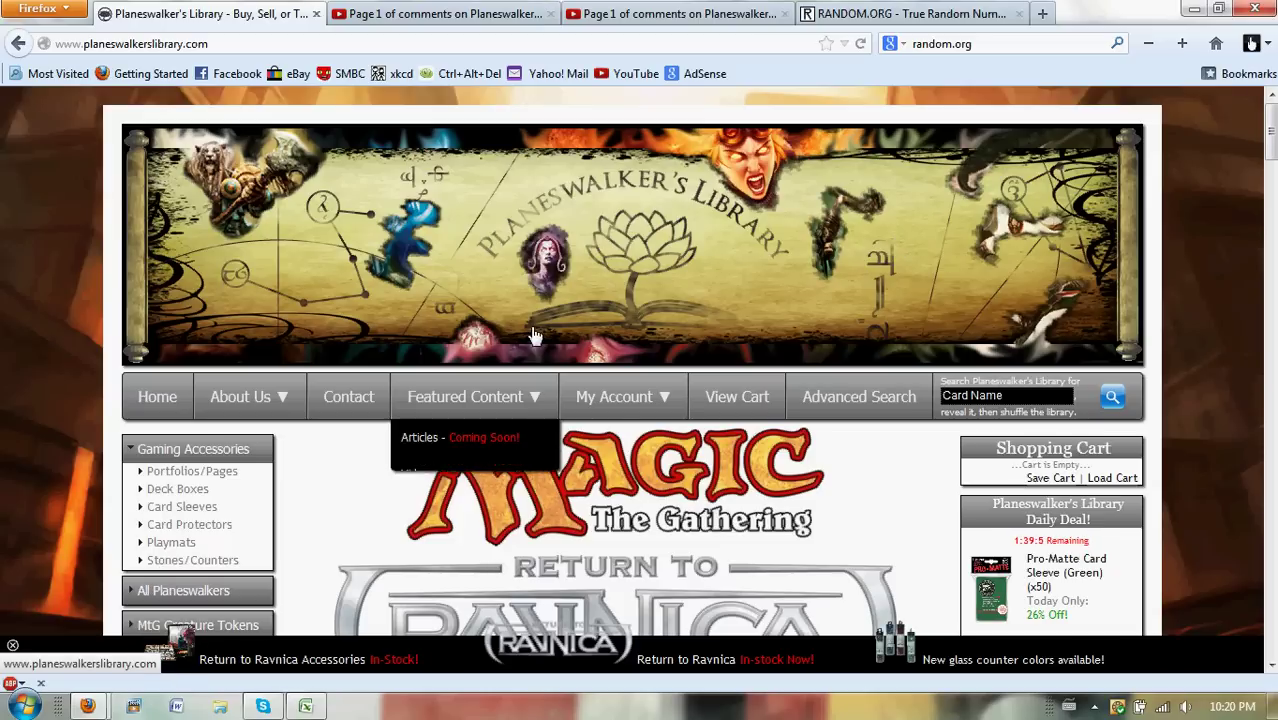
left_click_drag(1268, 140, 1268, 194)
mouse_move(341, 224)
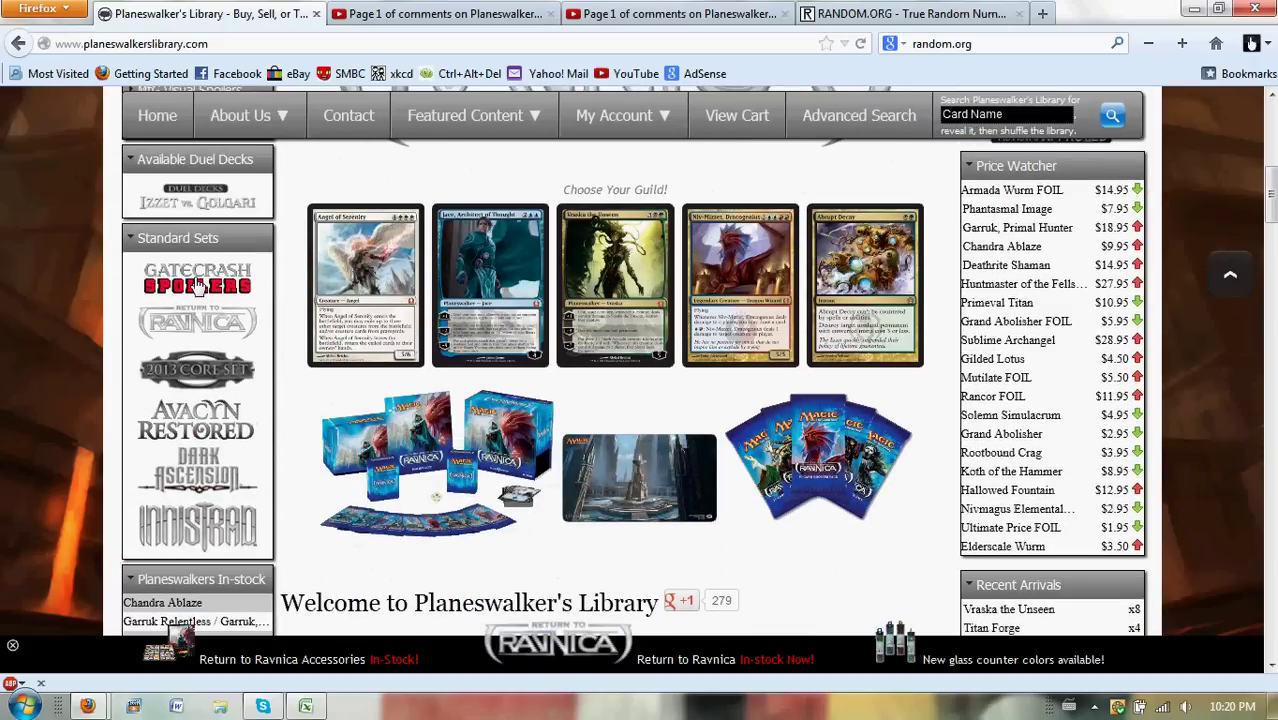
left_click(200, 286)
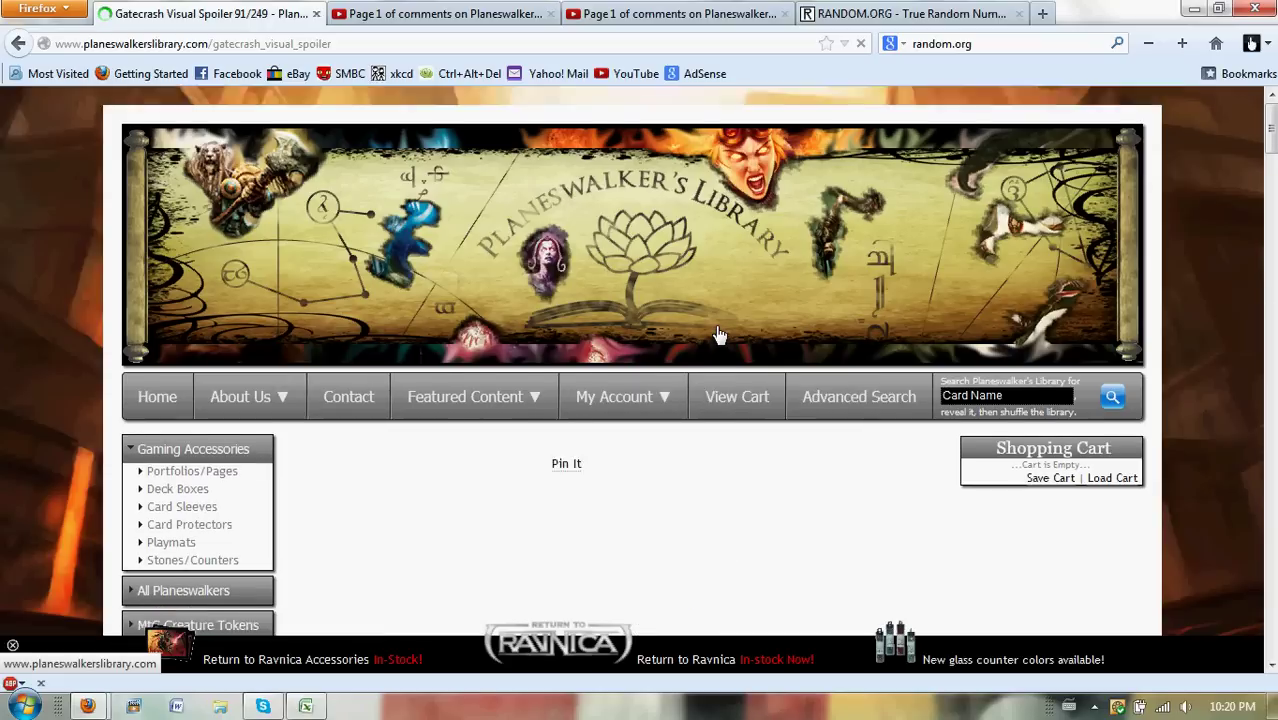
- Scroll through the Gatecrash card list, then return to the top of the page
scroll(756, 362, "down", 4)
scroll(760, 365, "down", 3)
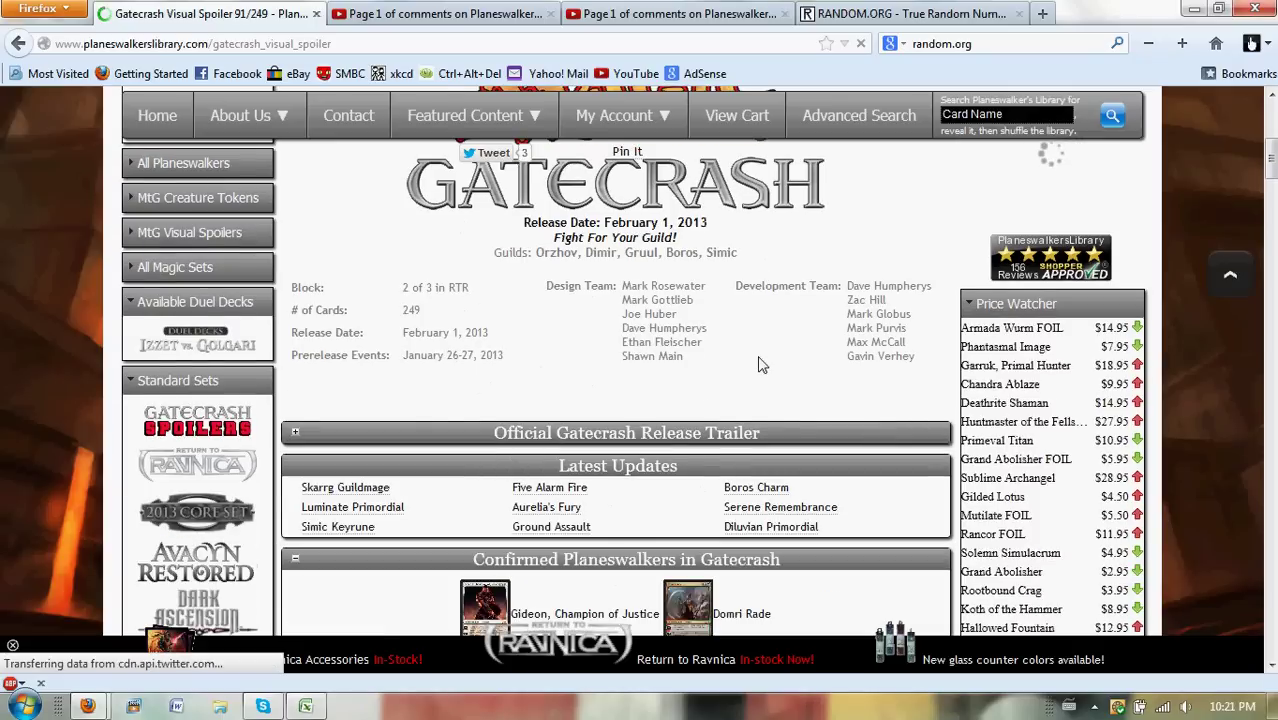
scroll(760, 365, "down", 3)
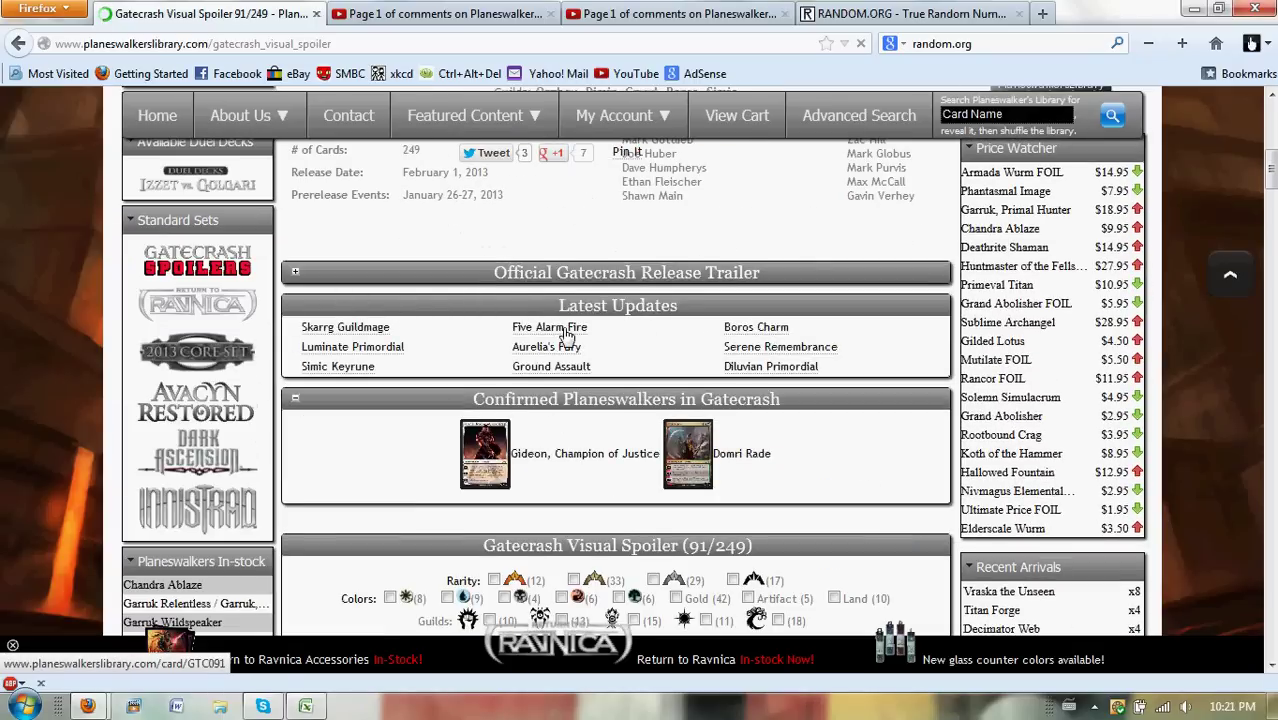
scroll(618, 292, "down", 3)
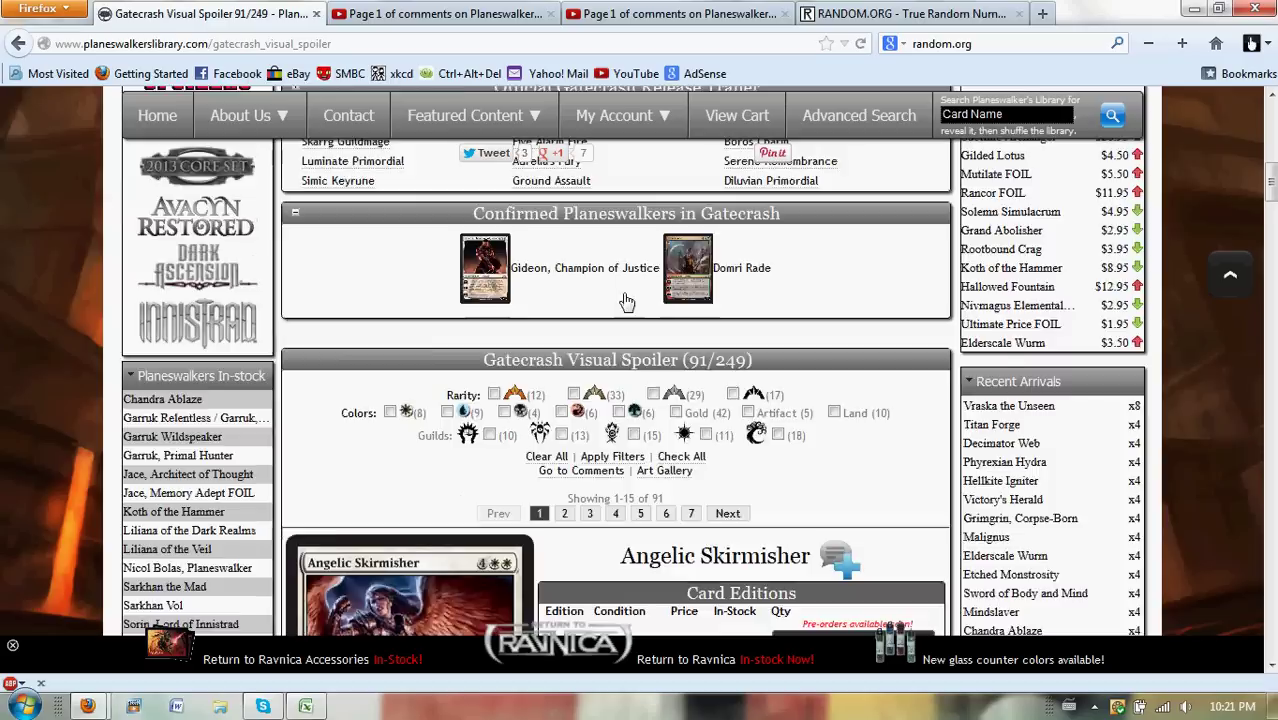
scroll(625, 300, "down", 12)
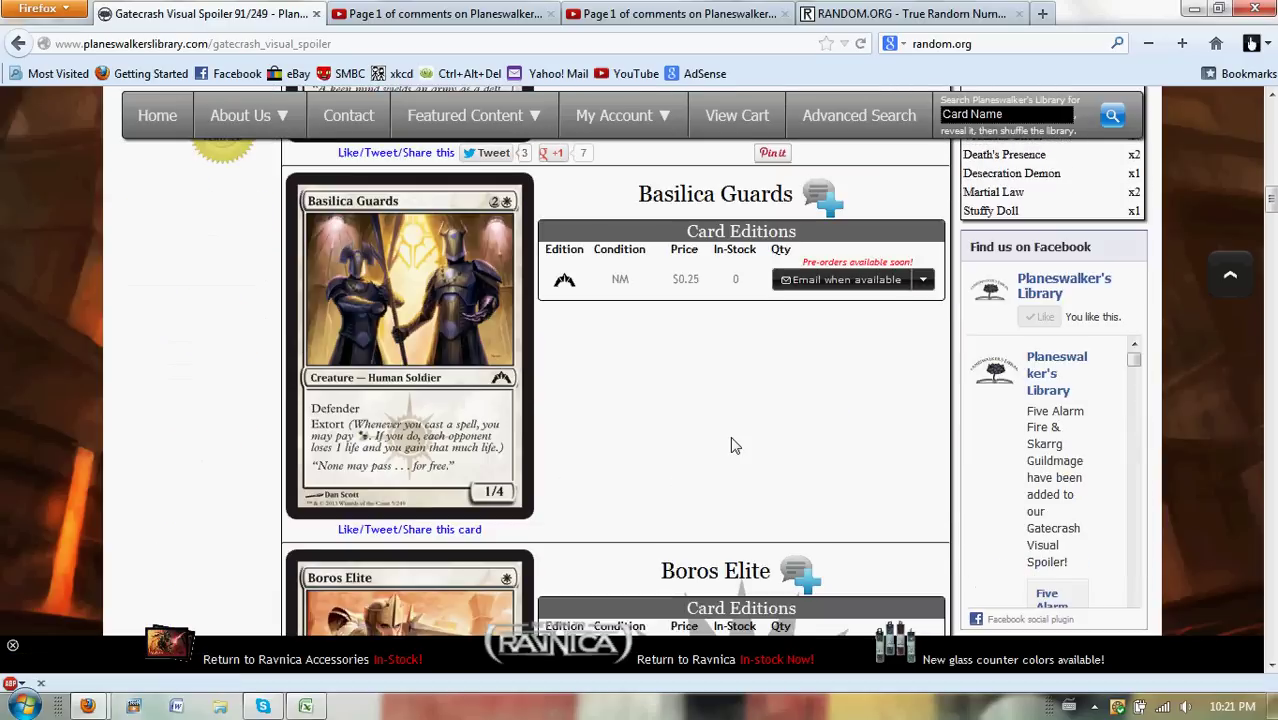
scroll(731, 445, "down", 1)
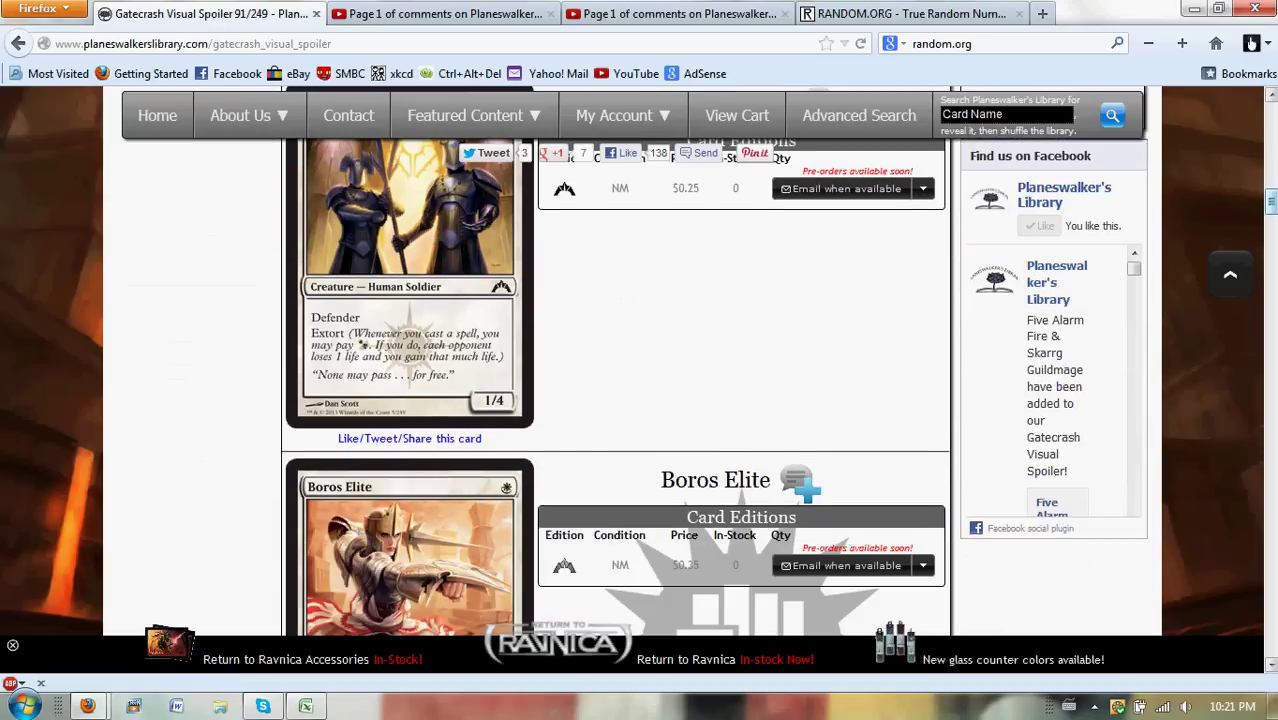
left_click_drag(1270, 202, 1270, 116)
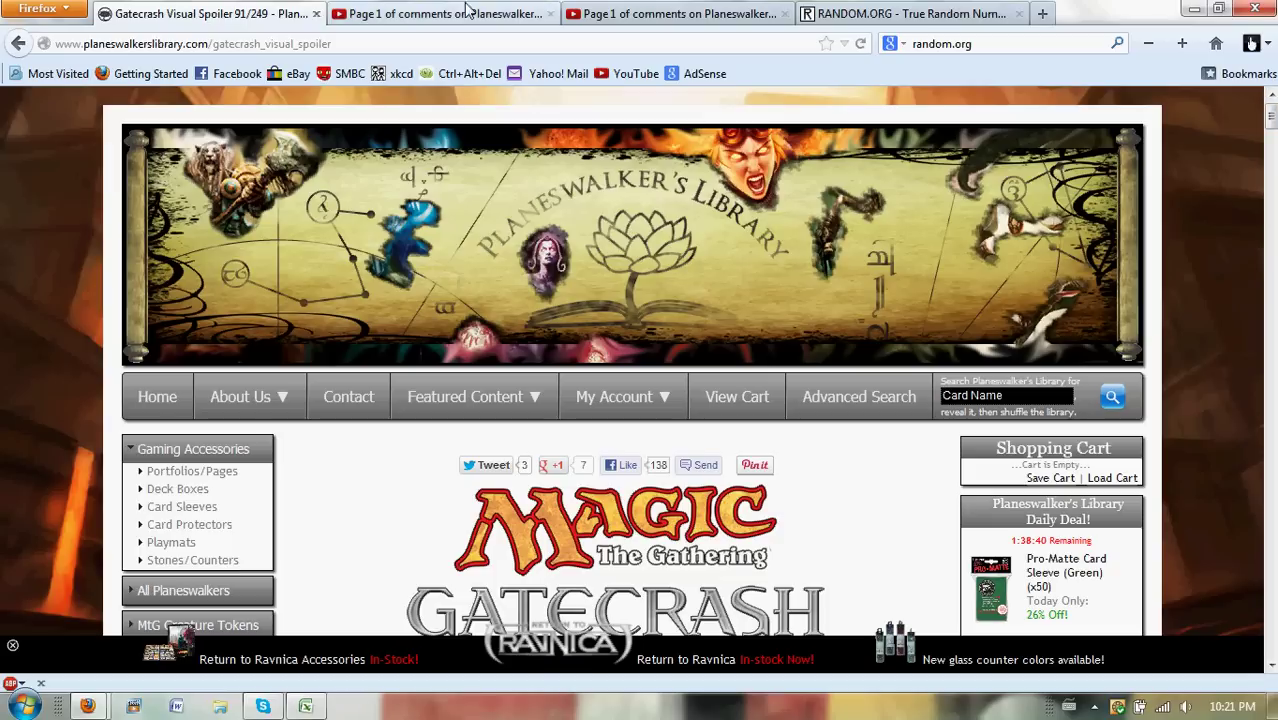
- Bring up the PLgiveaway workbook and scroll column A down to its last entrant at row 93
left_click(318, 710)
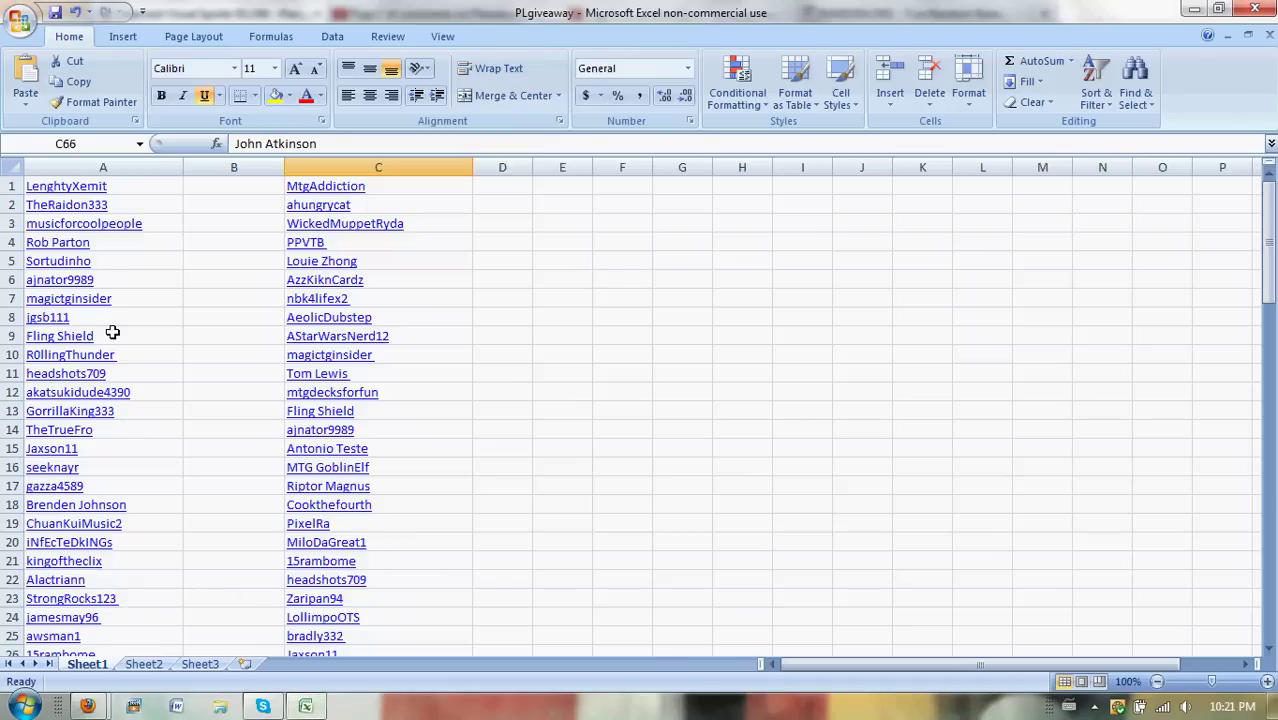
scroll(159, 484, "down", 3)
scroll(159, 484, "down", 20)
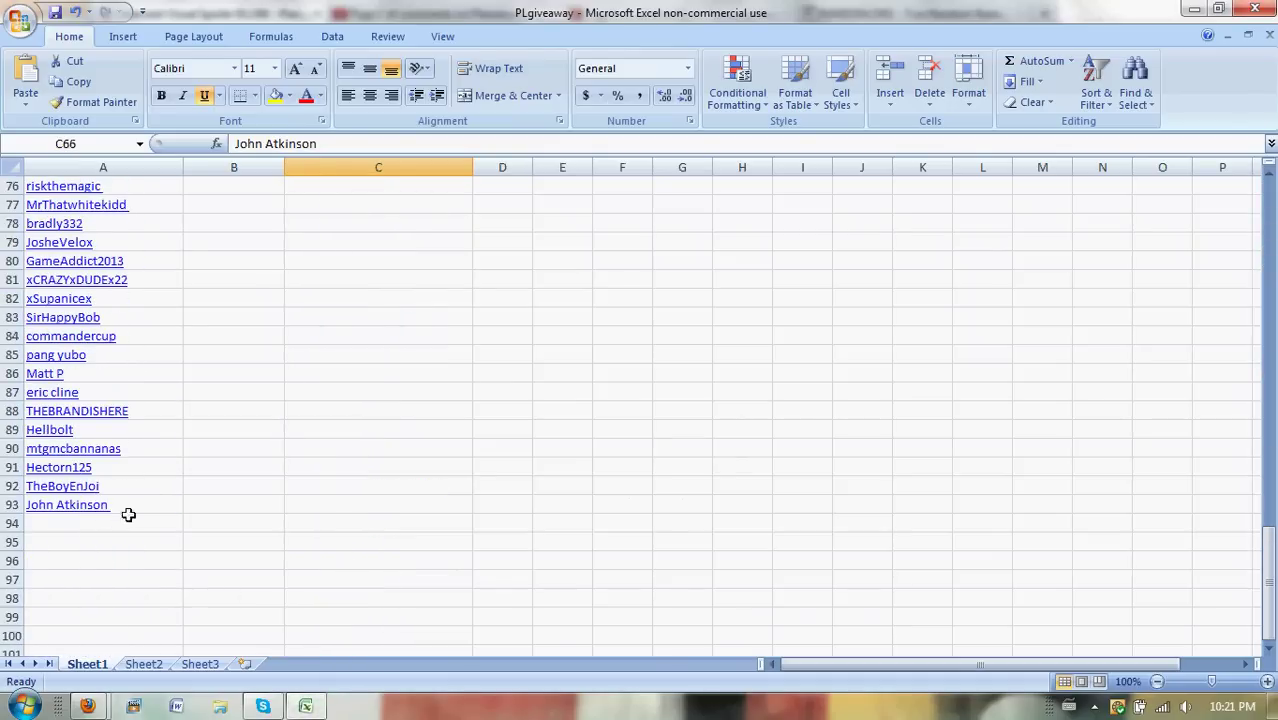
left_click_drag(1270, 617, 1224, 240)
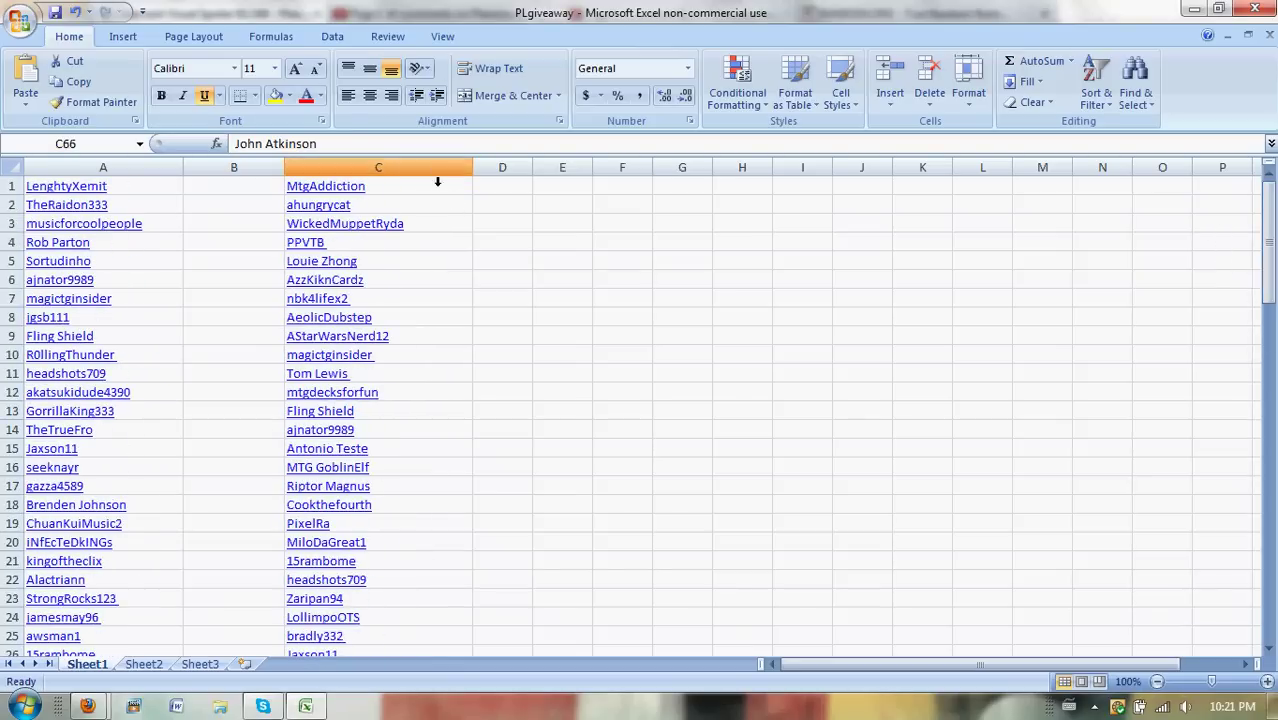
scroll(445, 205, "down", 11)
scroll(447, 240, "down", 6)
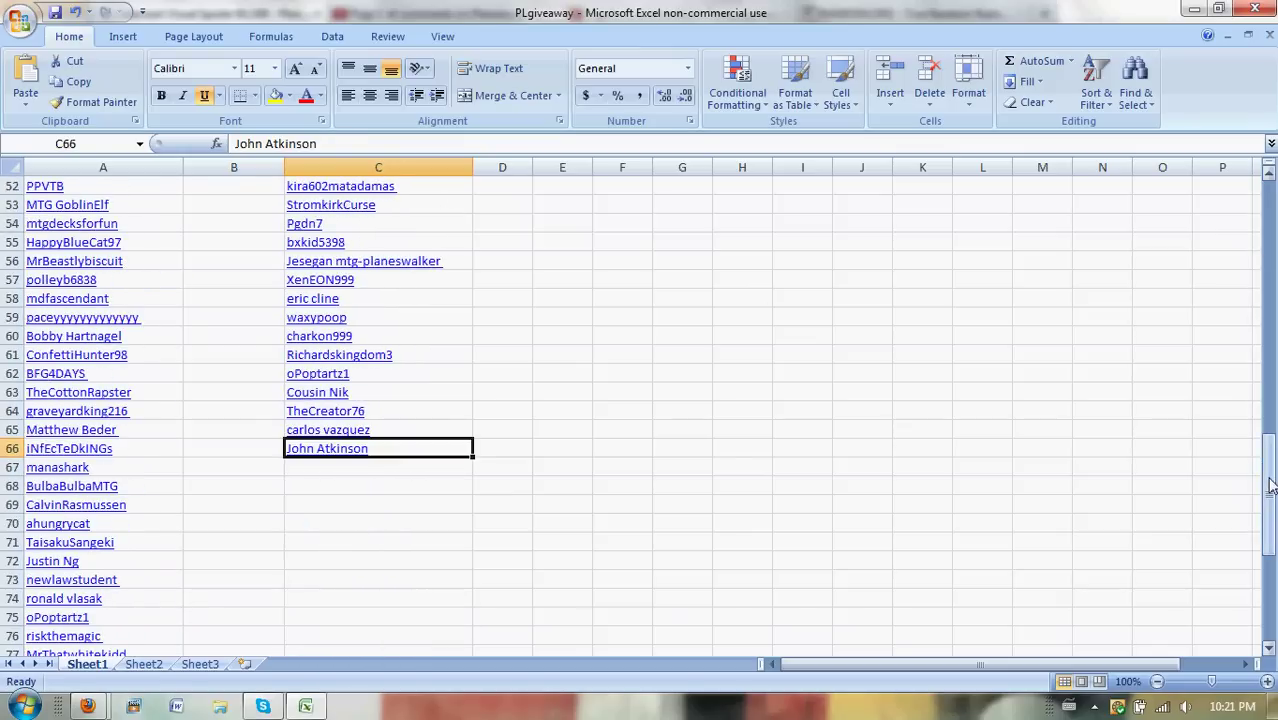
left_click_drag(1268, 494, 1268, 579)
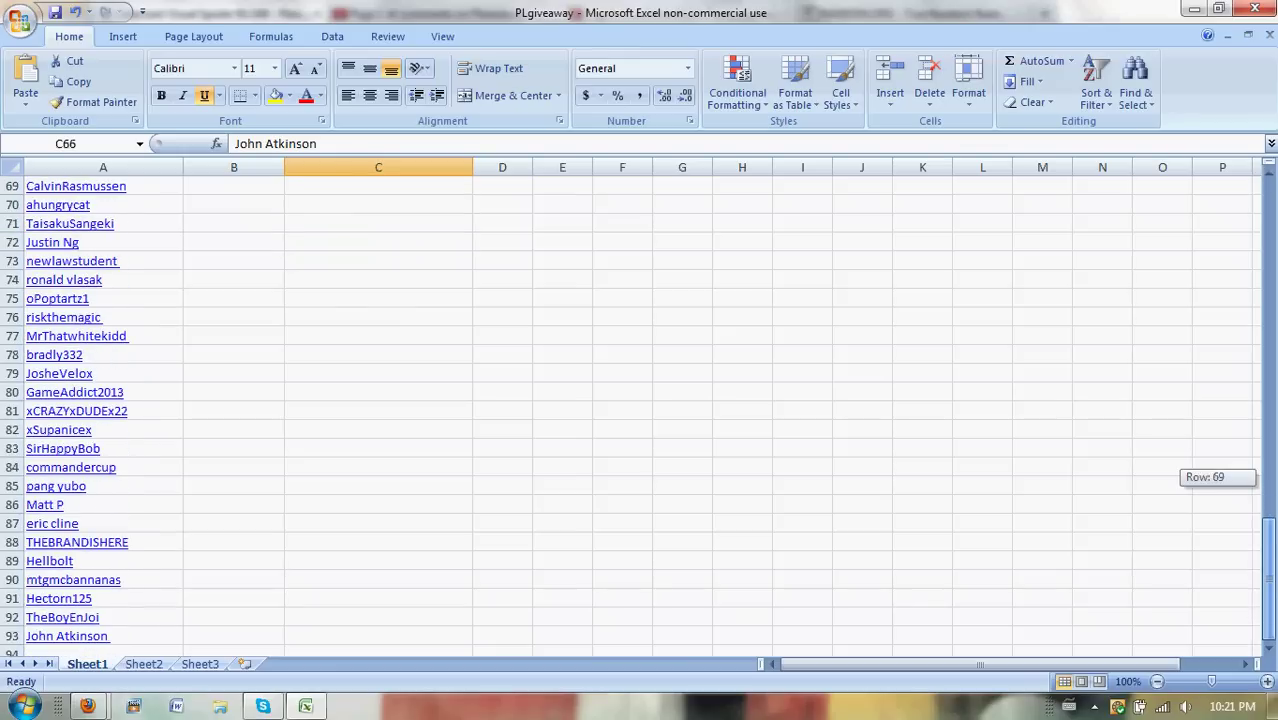
- Switch to the RANDOM.ORG random number generator page in Firefox
left_click(88, 706)
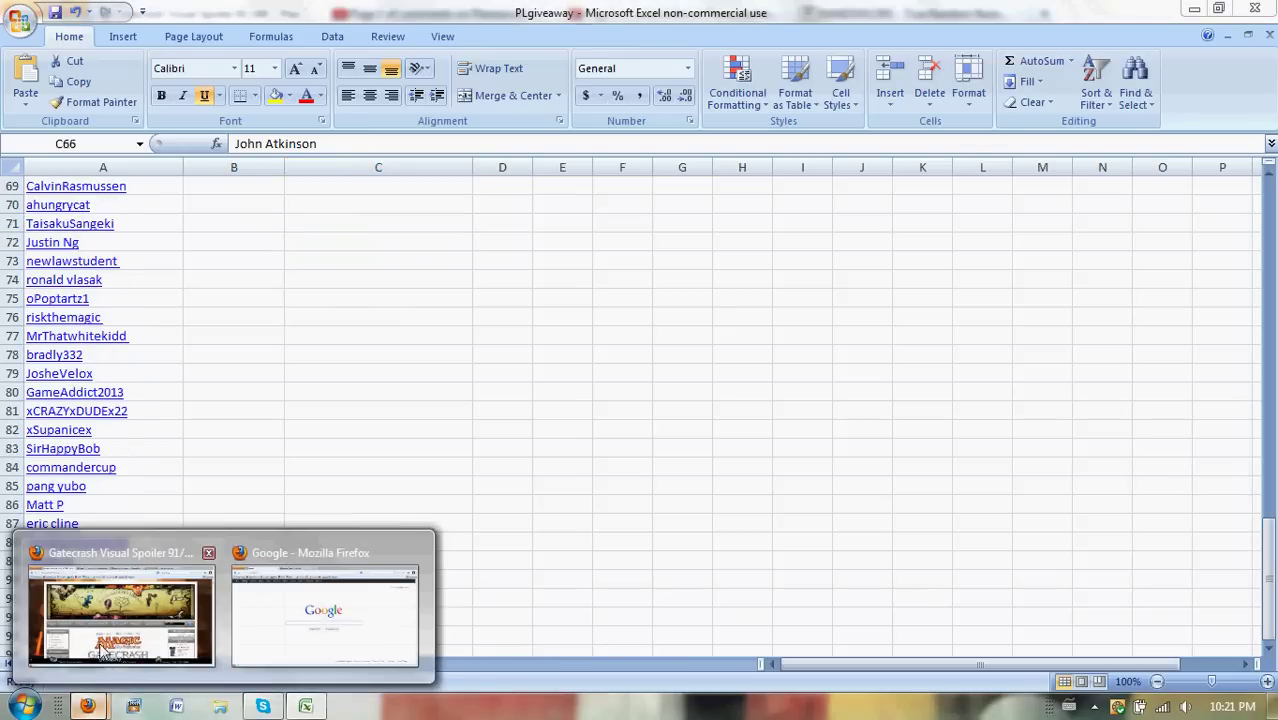
left_click(104, 632)
left_click(848, 14)
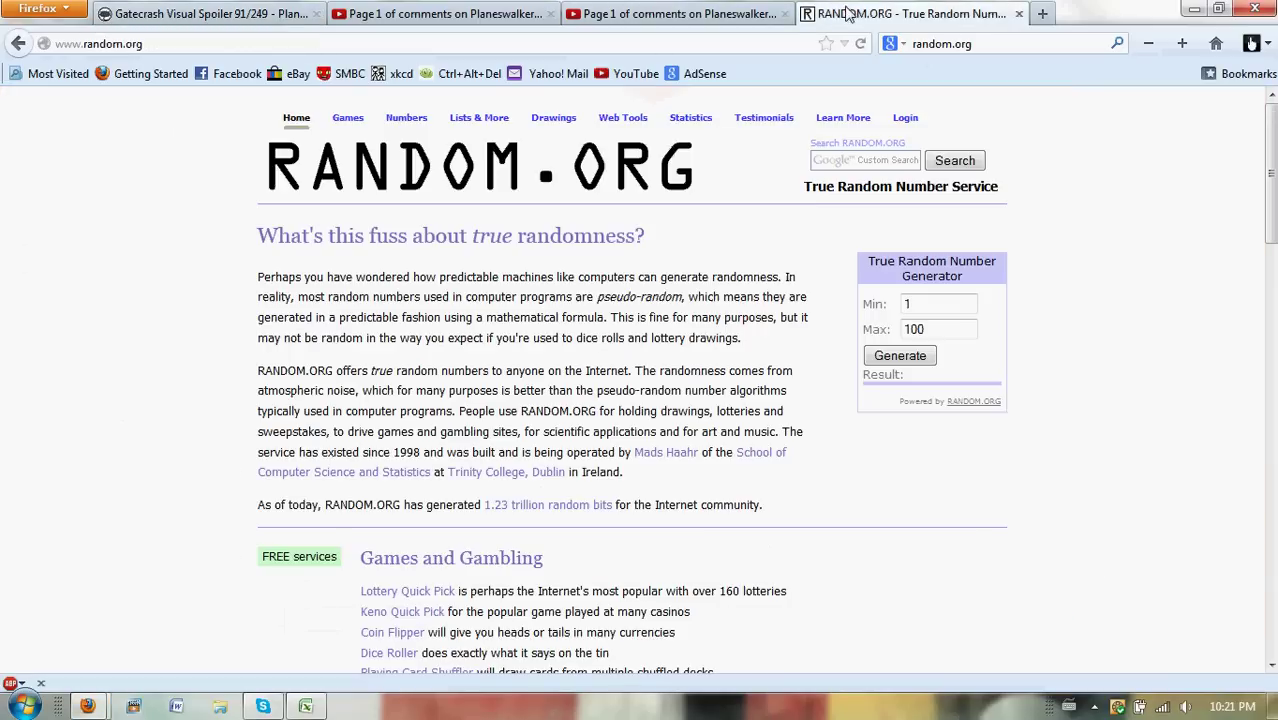
left_click(310, 707)
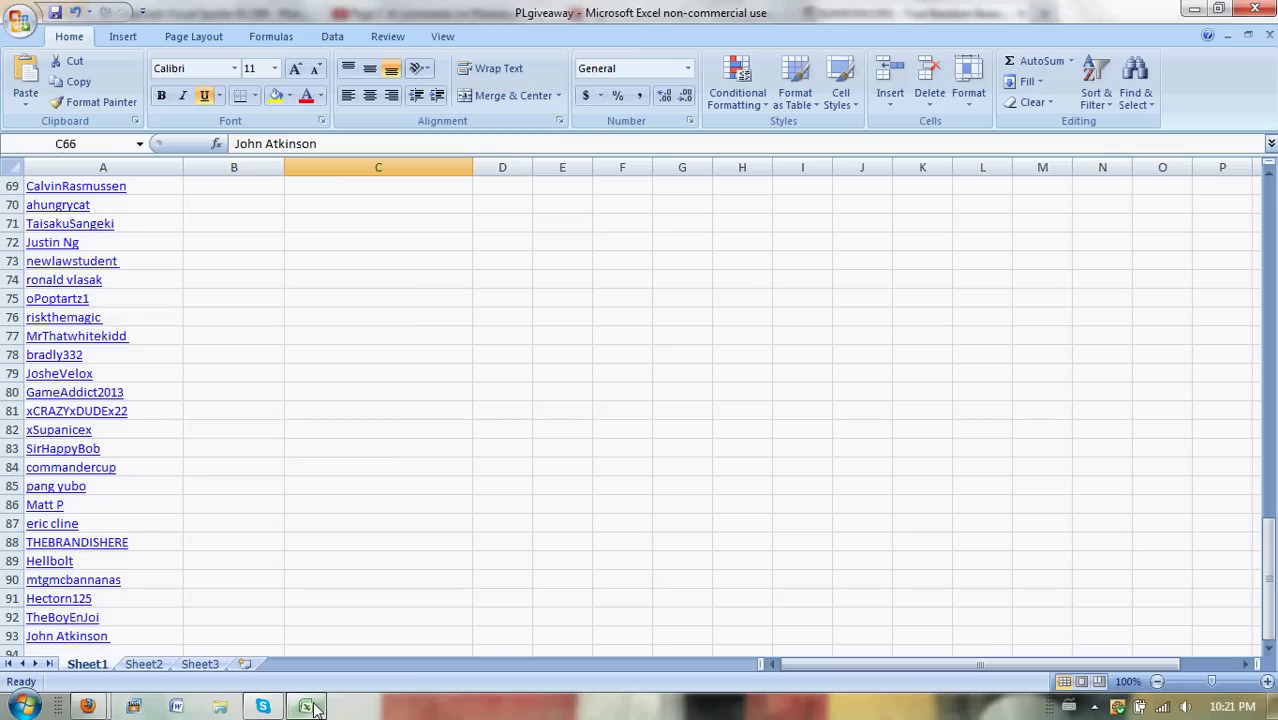
left_click(310, 707)
- Set the maximum to 93 and generate a number, drawing 31, then return to Excel
left_click_drag(940, 340, 843, 313)
type("93")
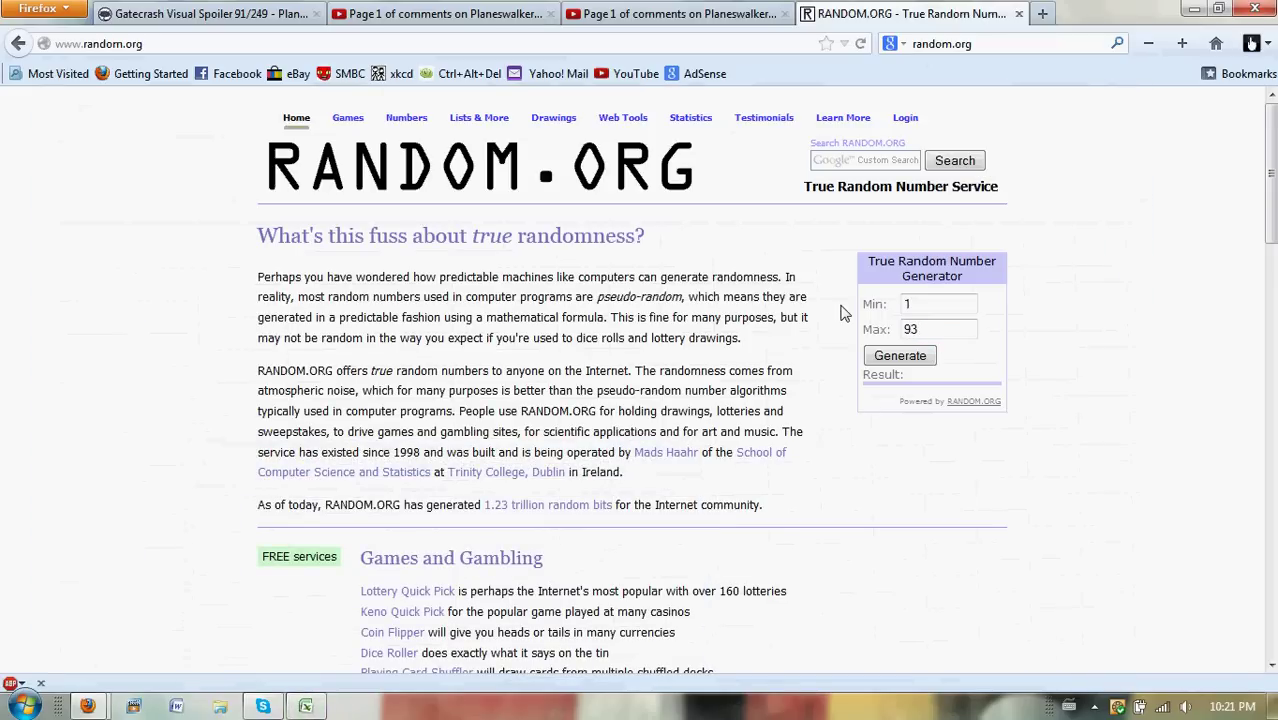
left_click(900, 357)
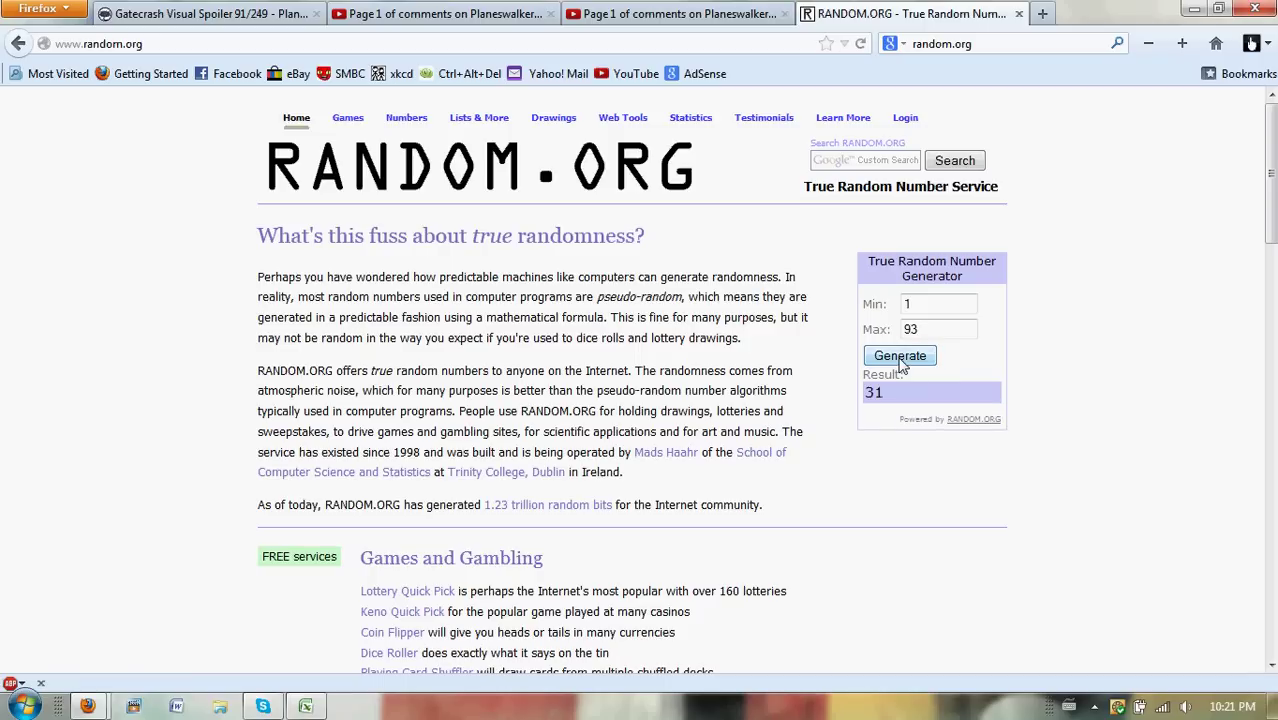
left_click(305, 706)
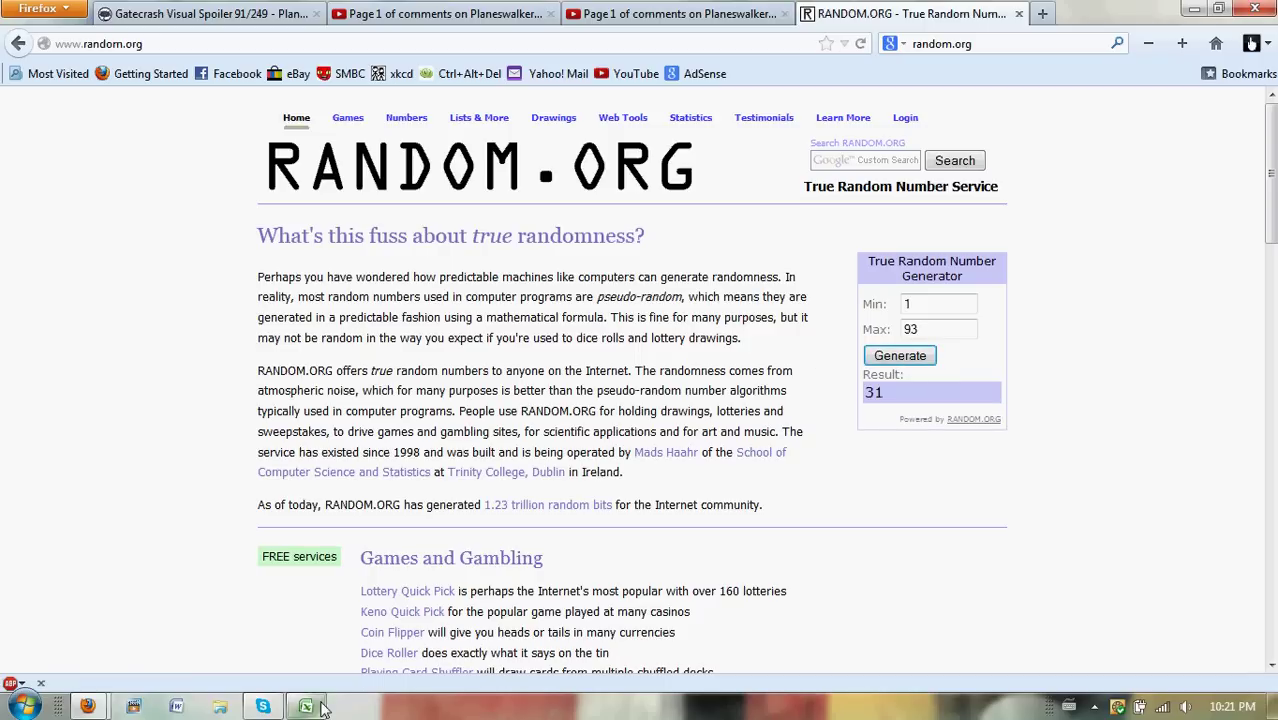
scroll(212, 350, "up", 10)
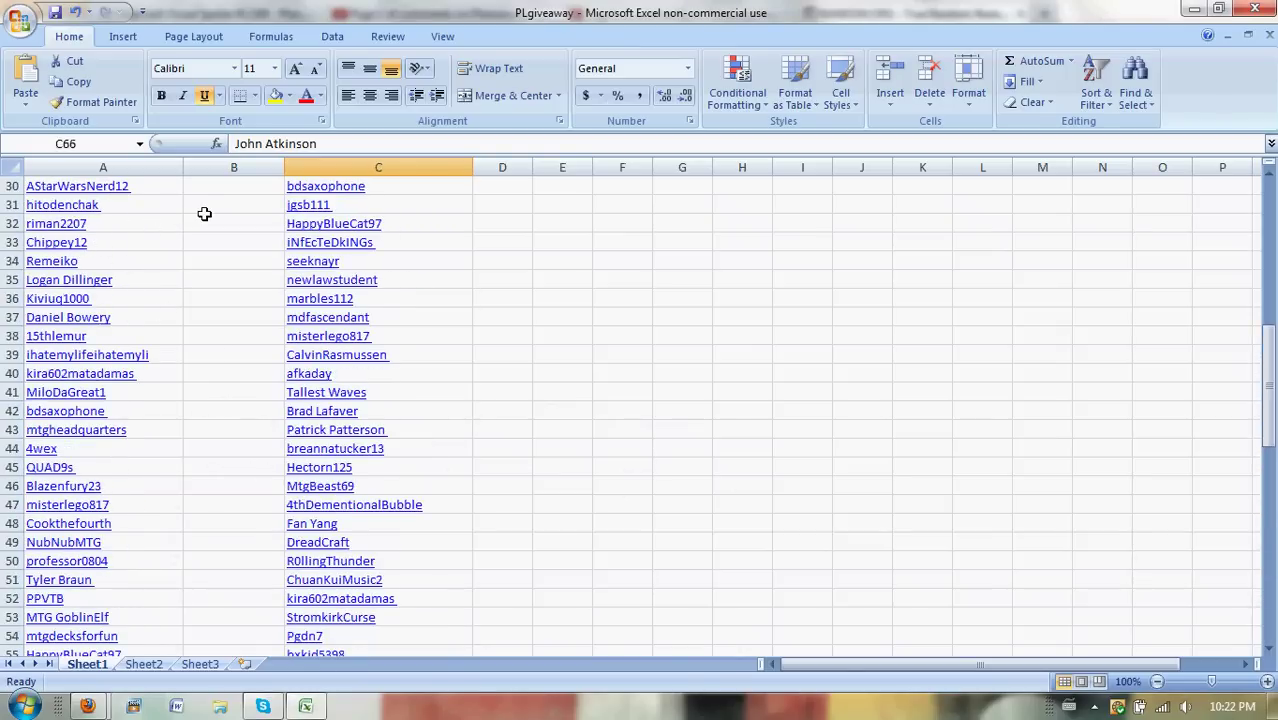
- Type X in cell B31 beside entrant 31, then bring Firefox back up
left_click(206, 213)
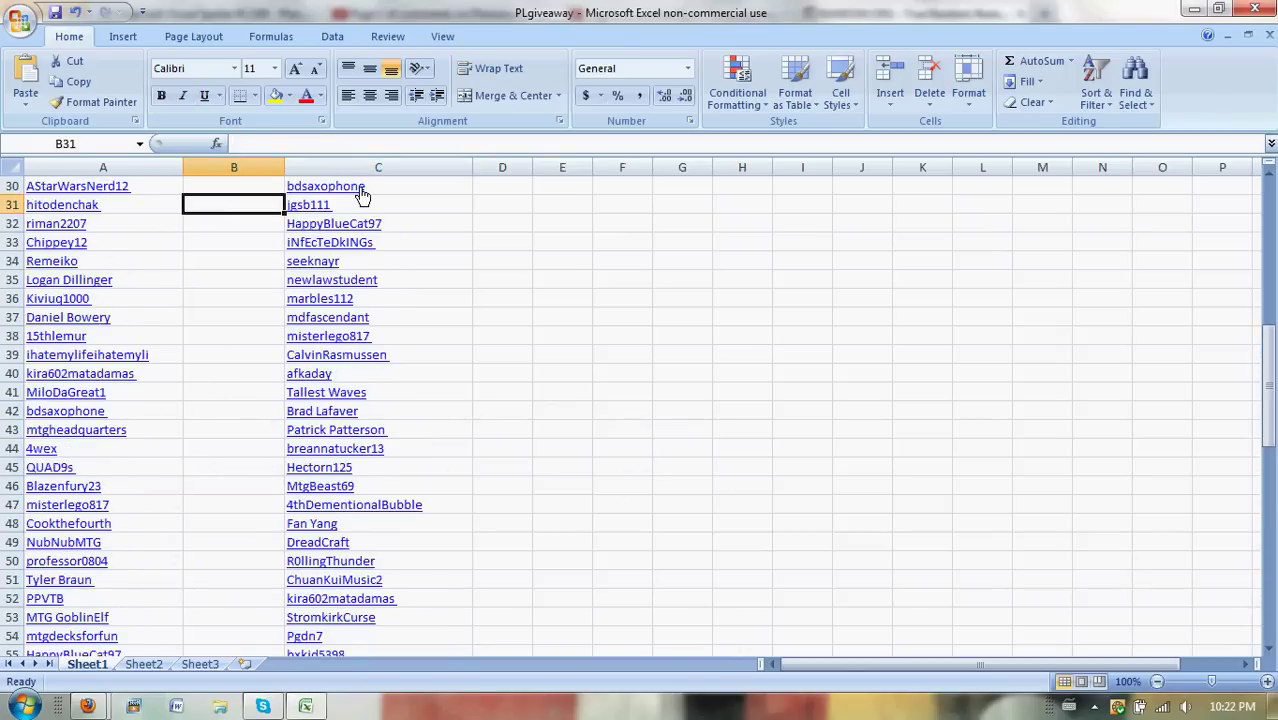
type("X")
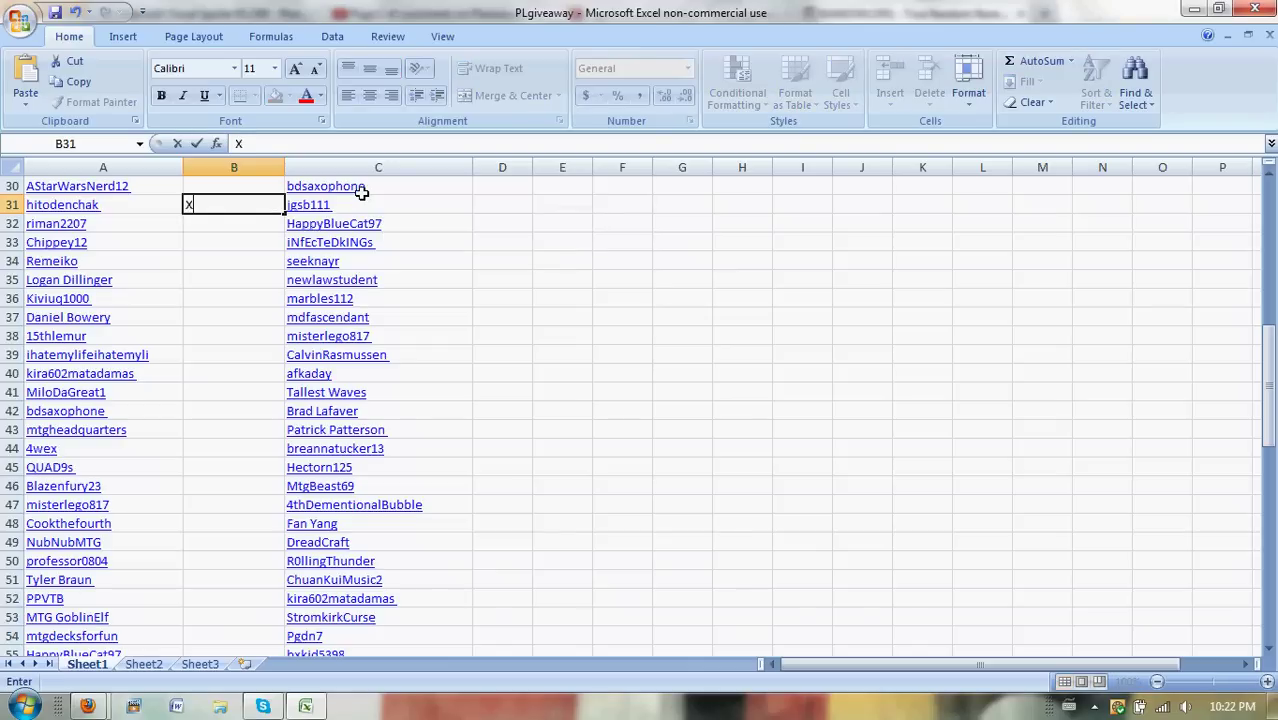
left_click(88, 706)
left_click(115, 590)
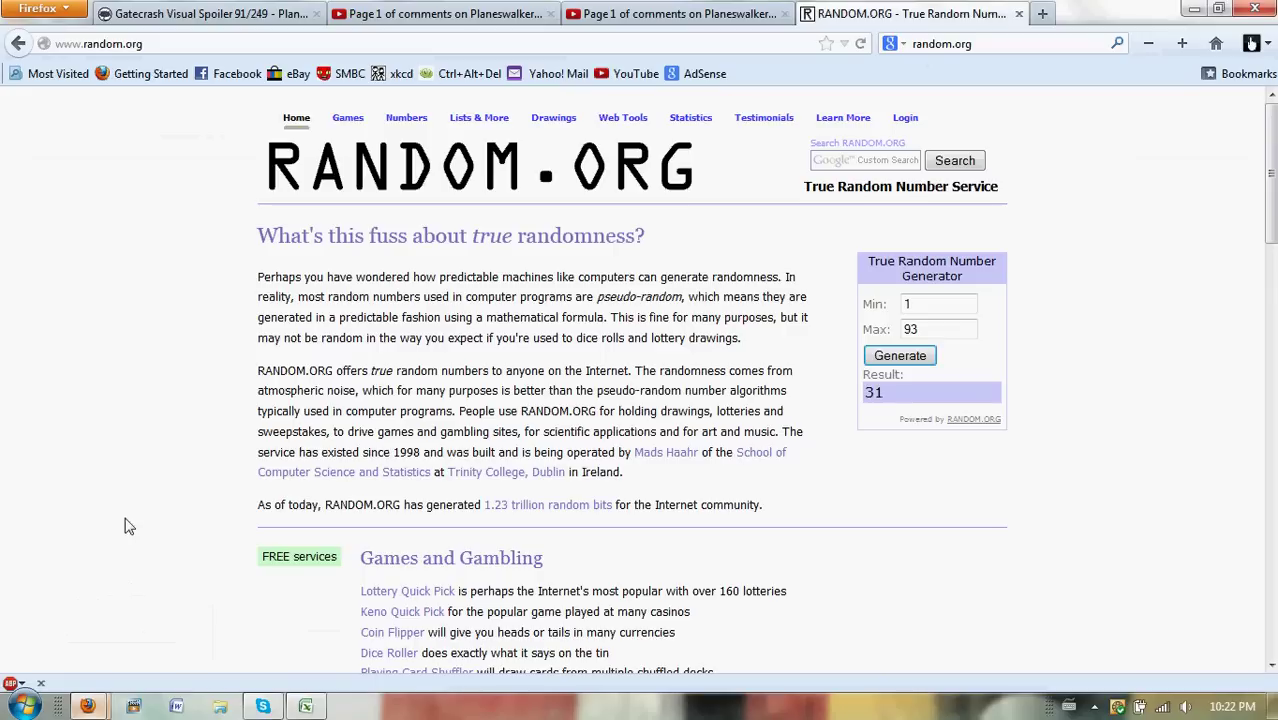
- Show the giveaway video's YouTube comments page with 111 comments
left_click(430, 13)
left_click(628, 14)
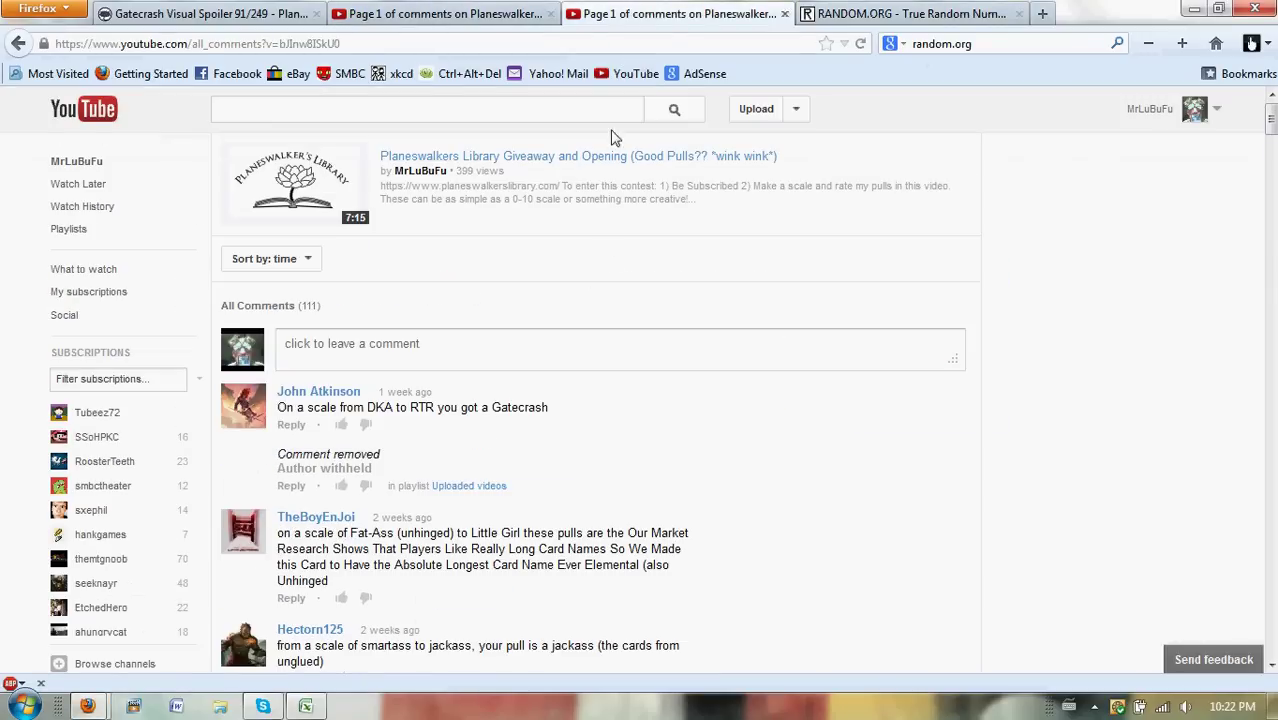
left_click(386, 8)
left_click(632, 14)
- Search the comments for the first winner's name and highlight their comment
key("ctrl+f")
type("hito")
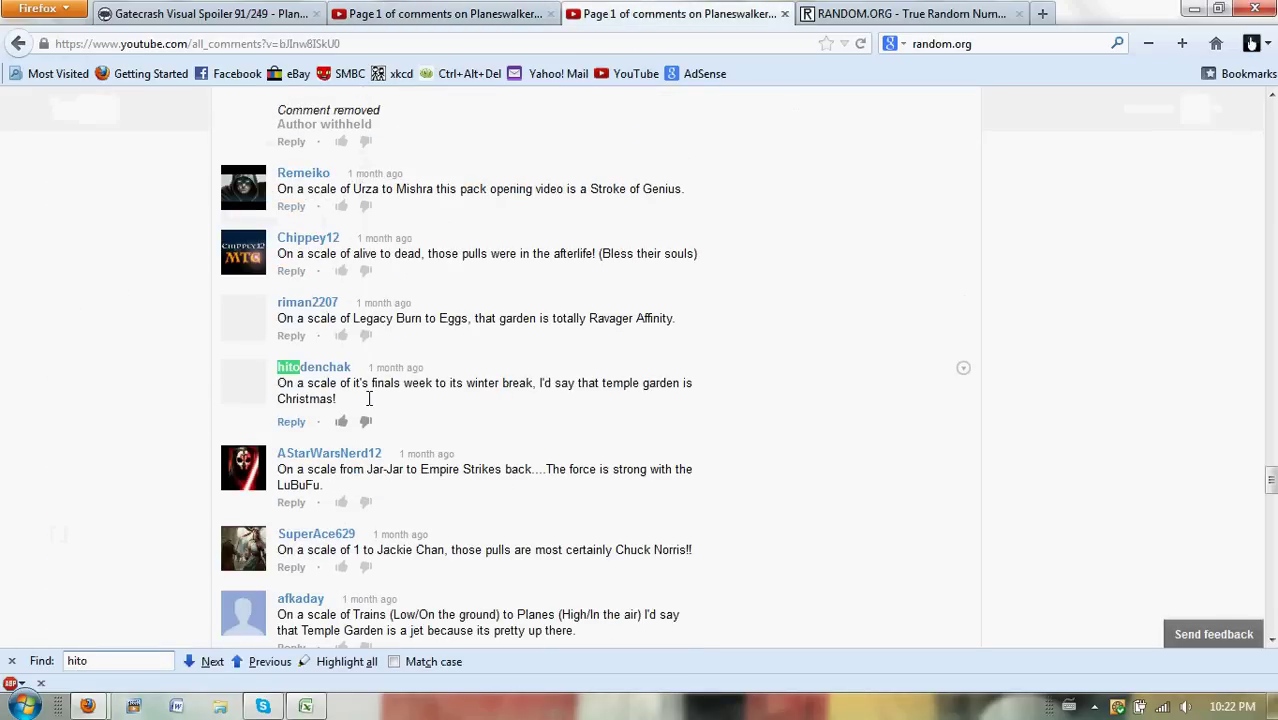
left_click_drag(358, 386, 442, 392)
left_click(463, 390)
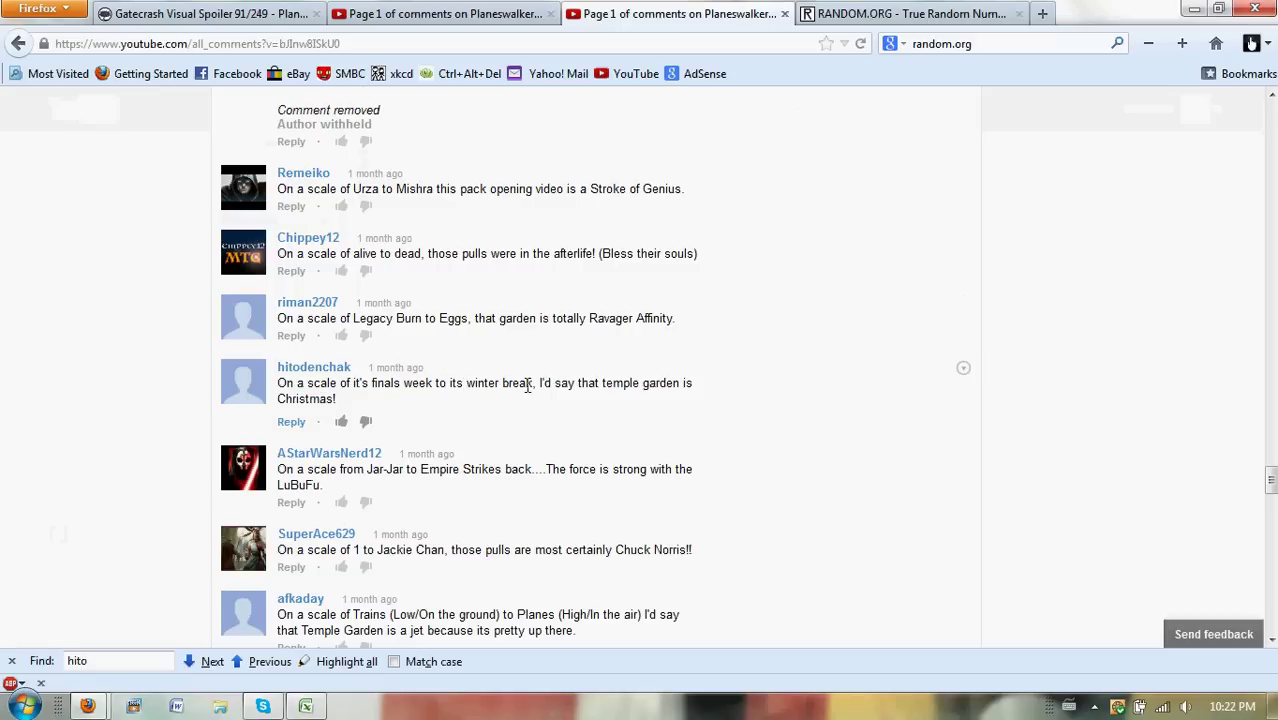
left_click(12, 660)
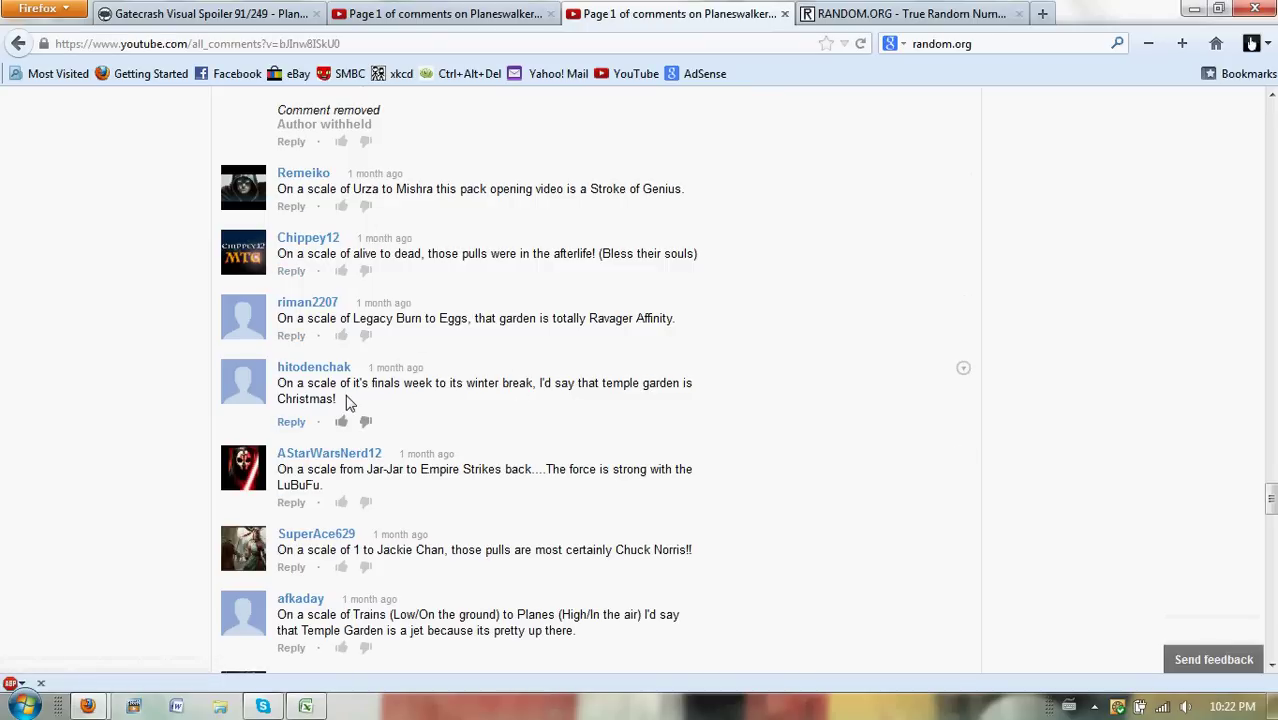
mouse_move(306, 706)
left_click_drag(345, 402, 300, 390)
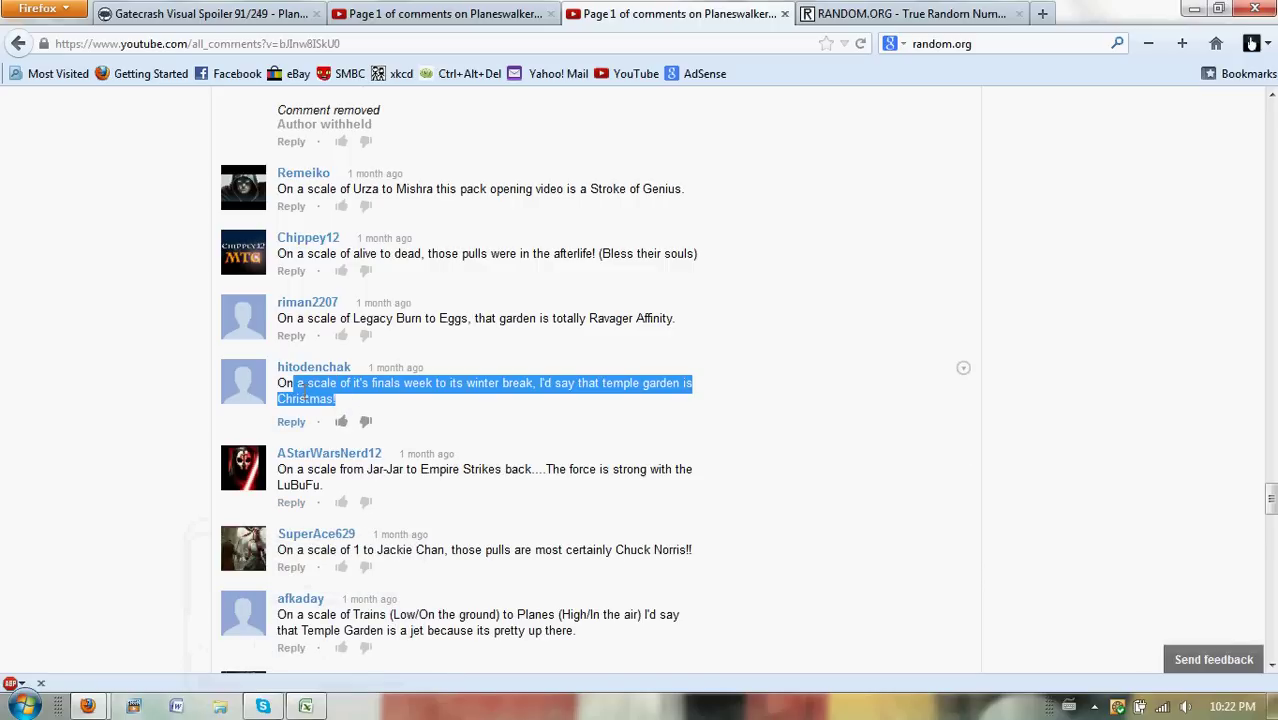
left_click(322, 402)
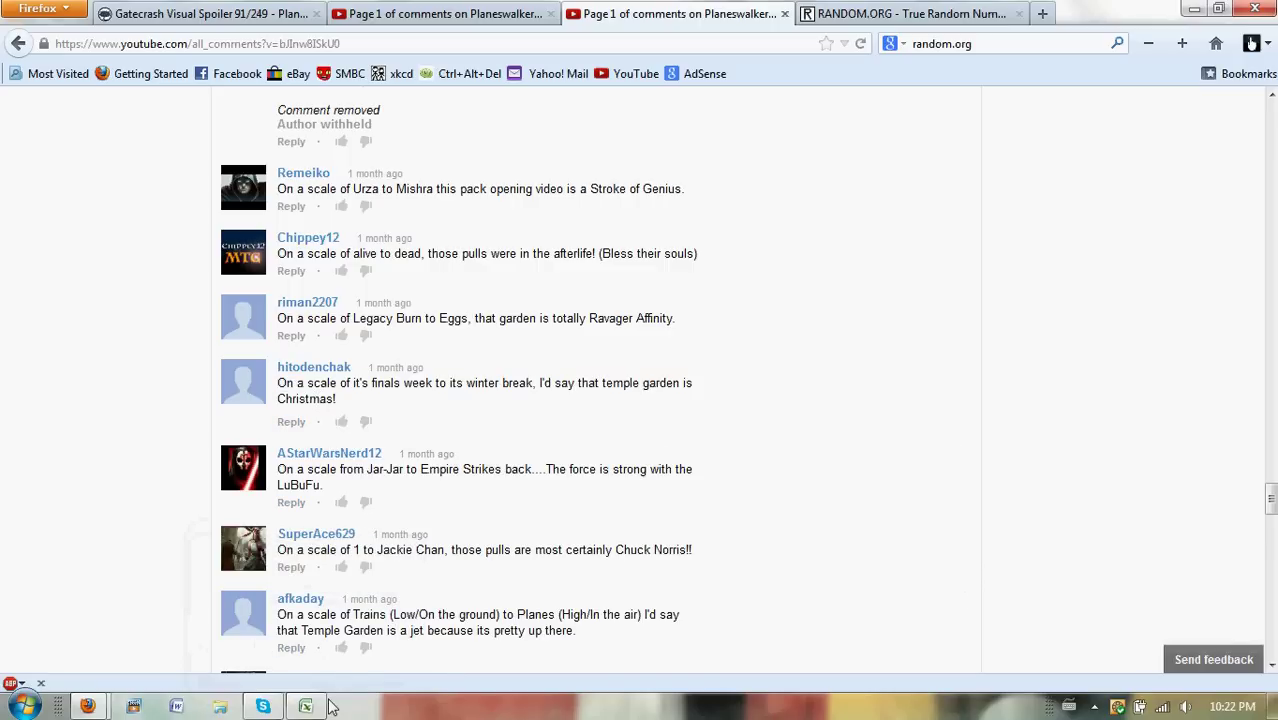
- In Excel, commit the X in cell B31 beside the first winner
left_click(306, 706)
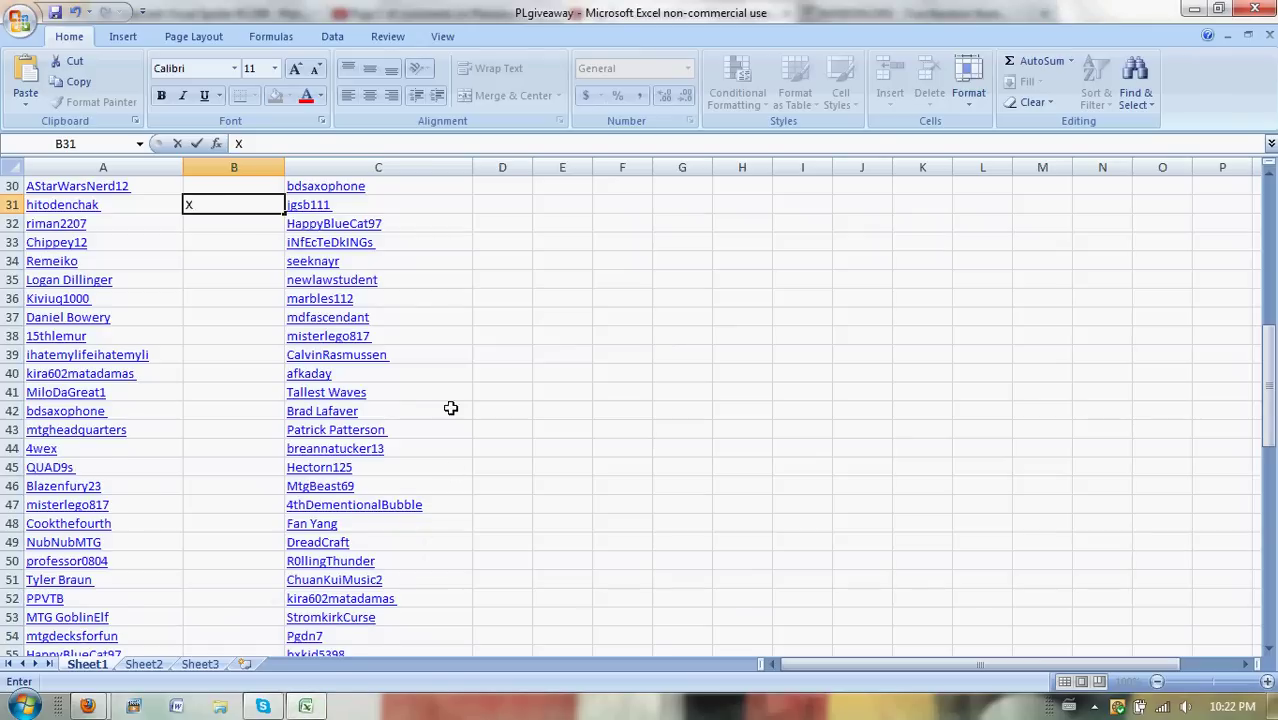
scroll(455, 420, "up", 4)
scroll(458, 370, "up", 4)
left_click(582, 334)
scroll(531, 317, "up", 2)
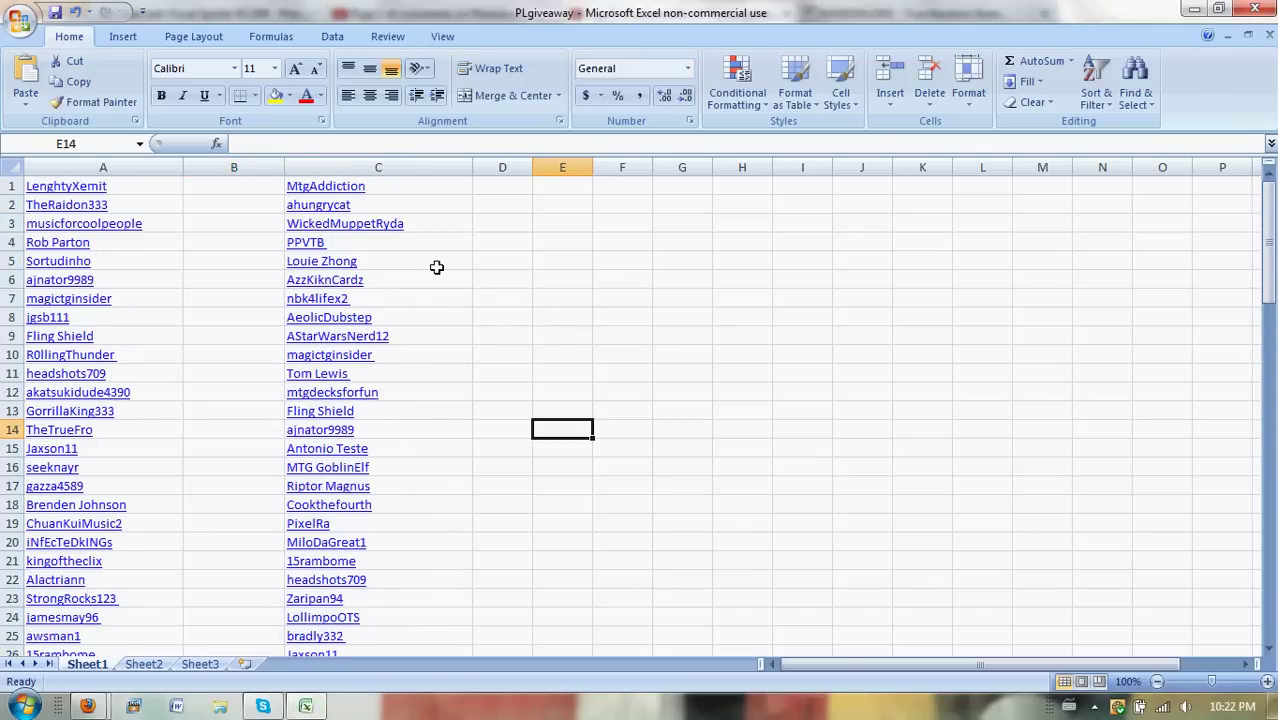
scroll(445, 320, "down", 10)
scroll(454, 364, "down", 8)
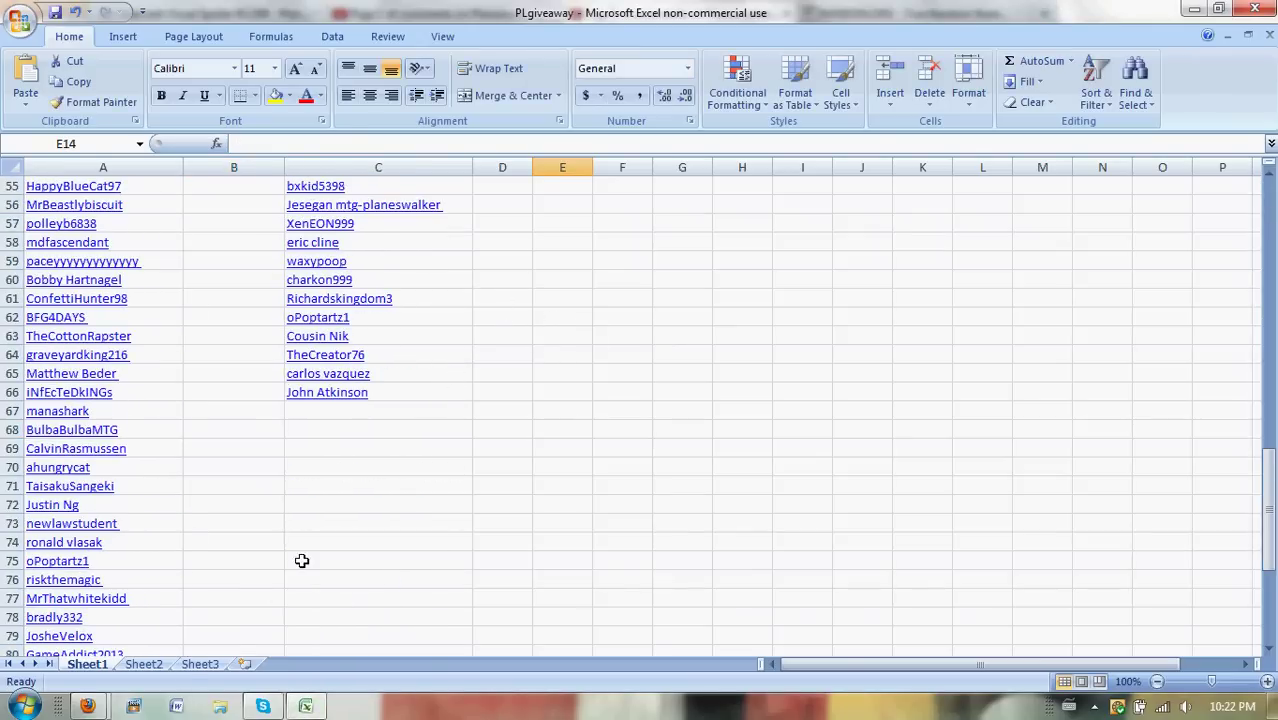
- On RANDOM.ORG, set the maximum to 66 and generate a number, drawing 55
mouse_move(113, 708)
left_click(140, 606)
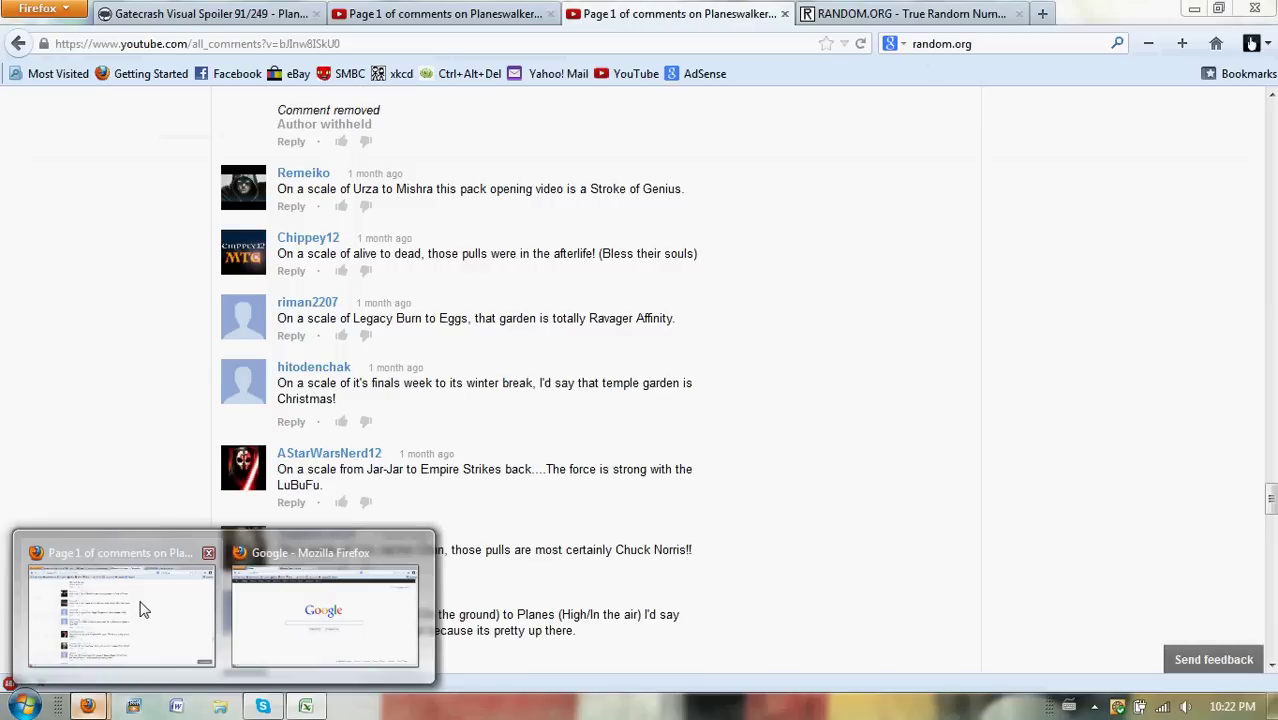
left_click(910, 13)
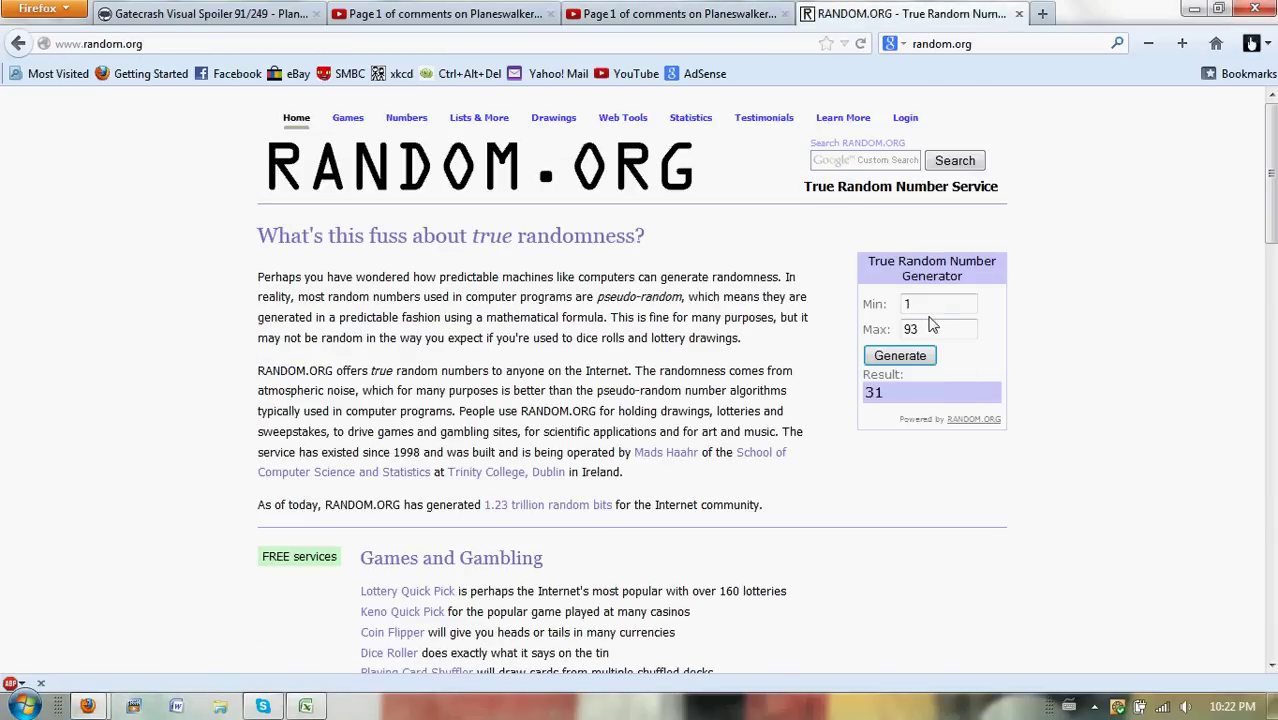
left_click_drag(965, 329, 879, 318)
type("66")
left_click(897, 362)
- Type X in cell D55 beside the second list's 55th entrant
left_click(305, 706)
scroll(447, 471, "up", 2)
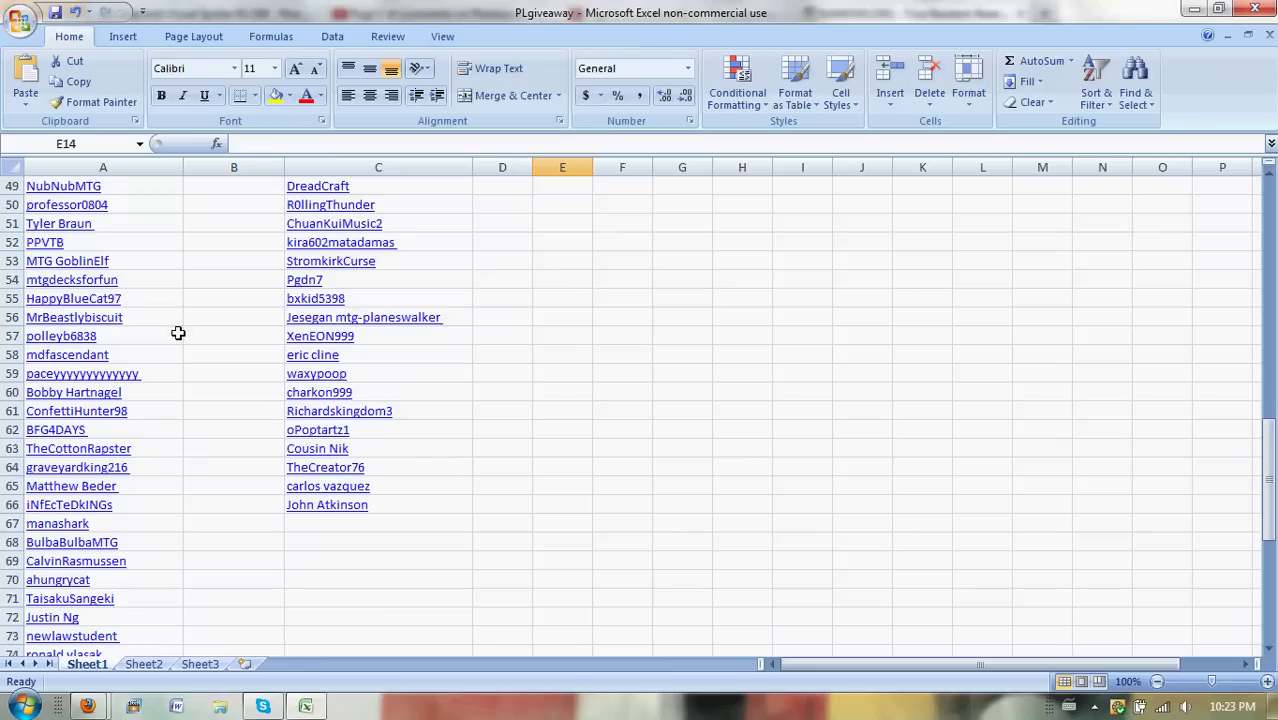
left_click(521, 302)
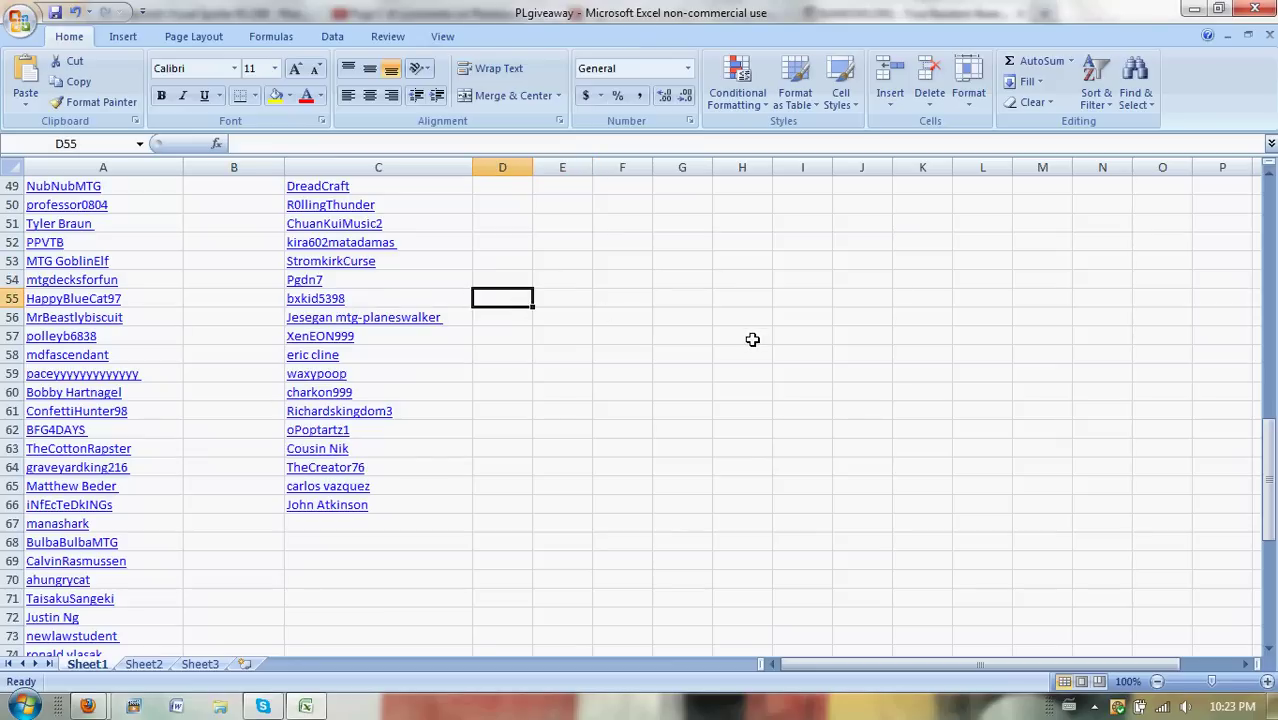
type("X")
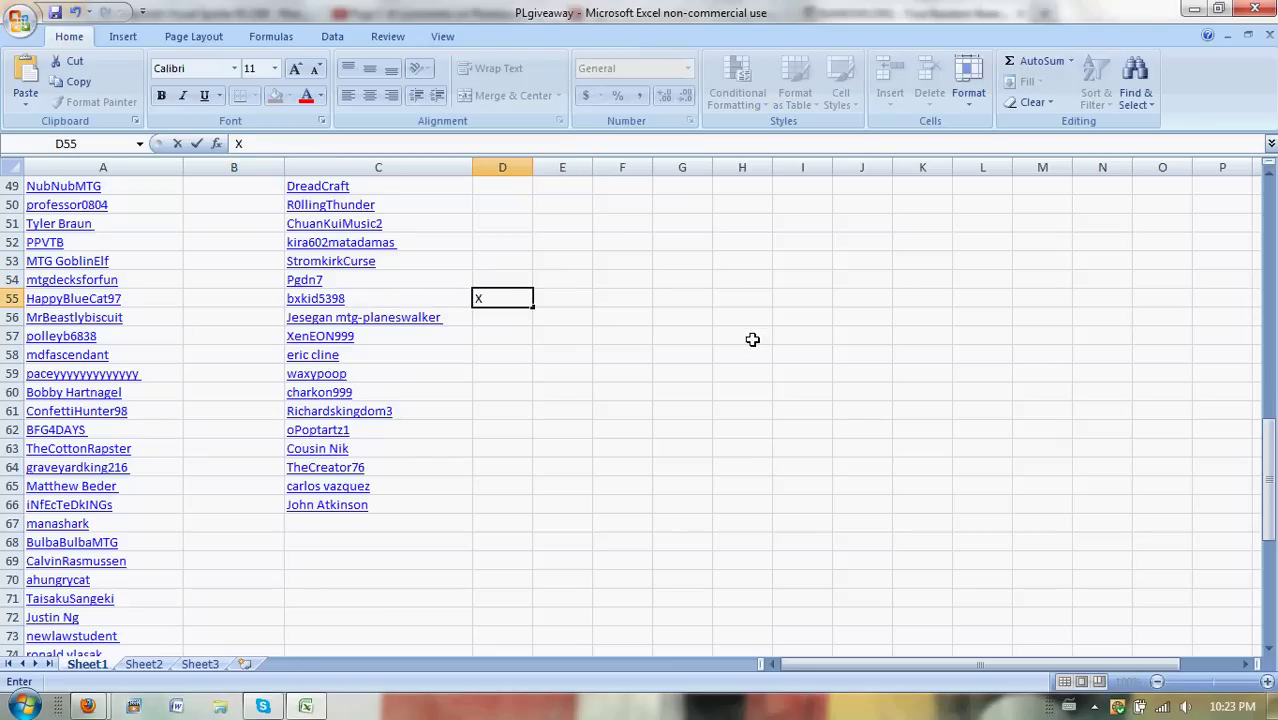
left_click(104, 708)
- Switch to the other giveaway video's comments and highlight the second winner's entry
left_click(130, 620)
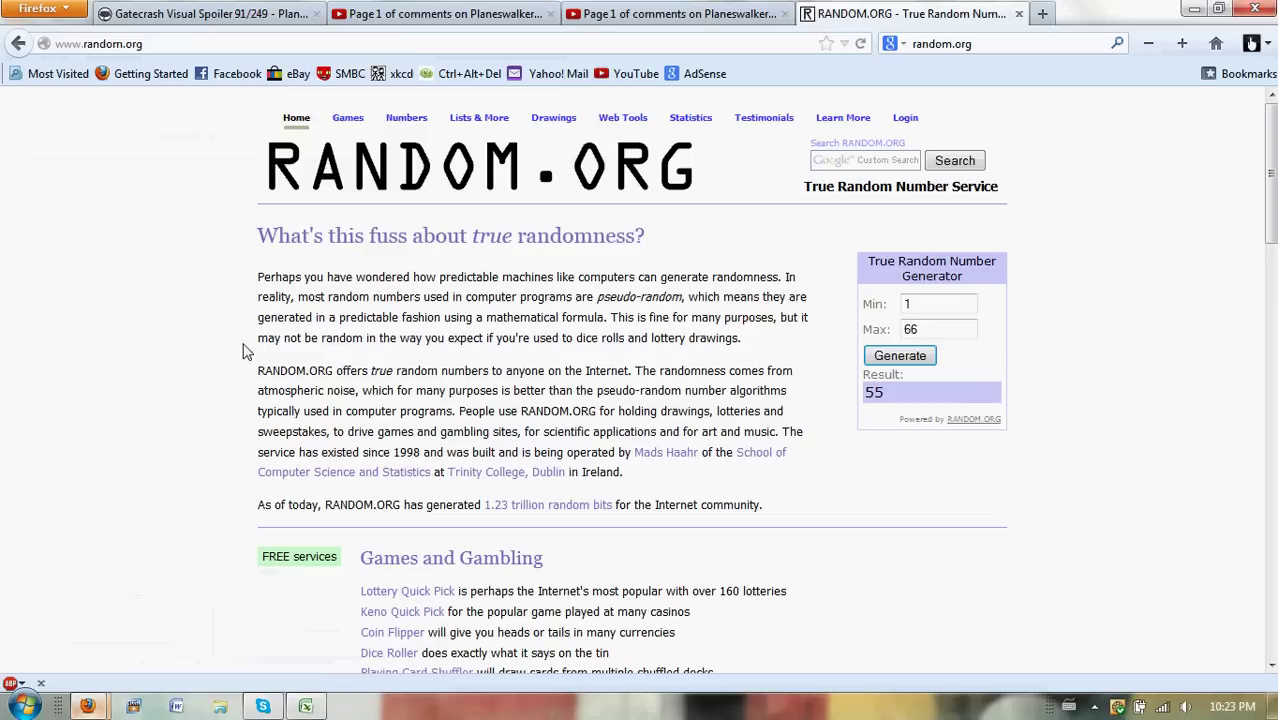
left_click(478, 12)
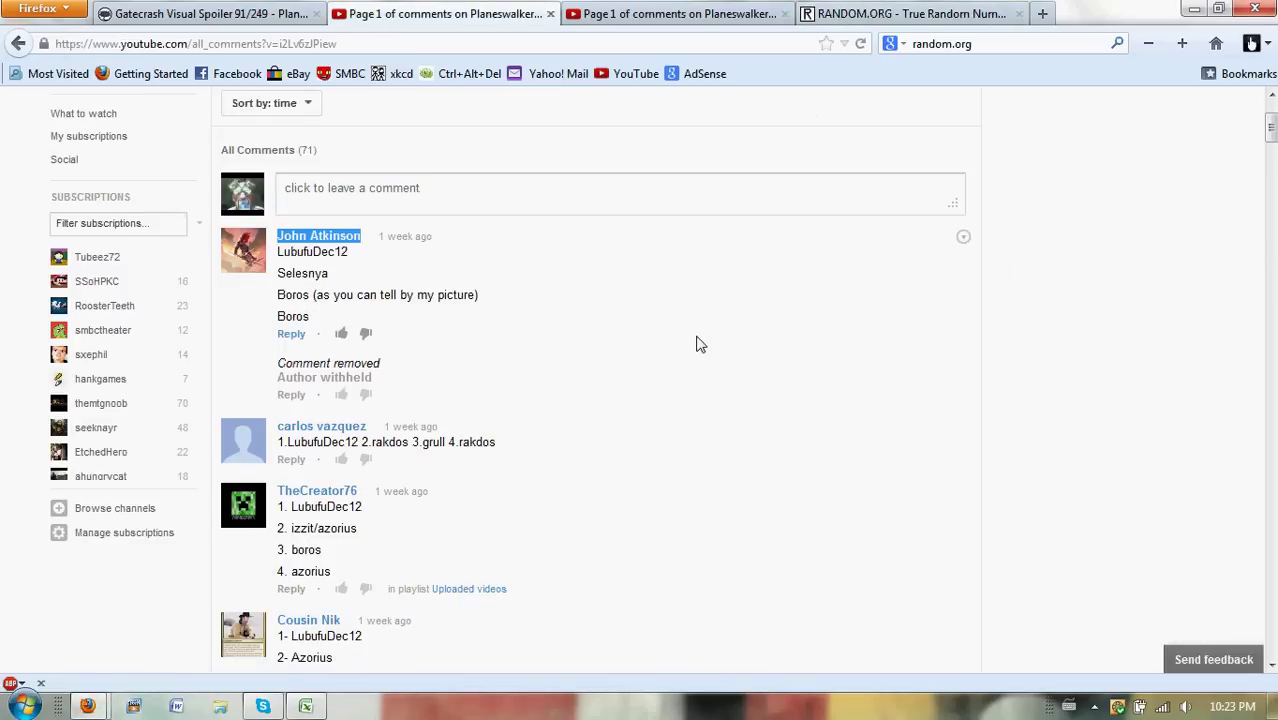
scroll(700, 344, "down", 10)
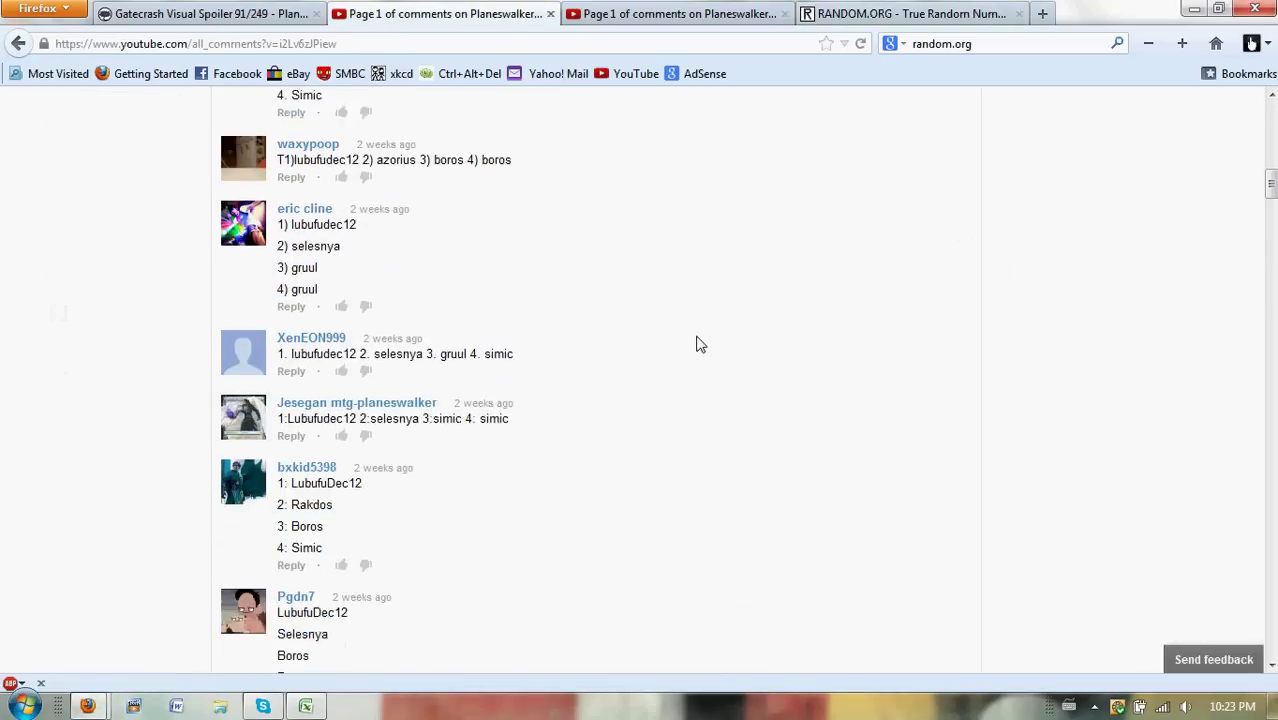
scroll(700, 344, "down", 3)
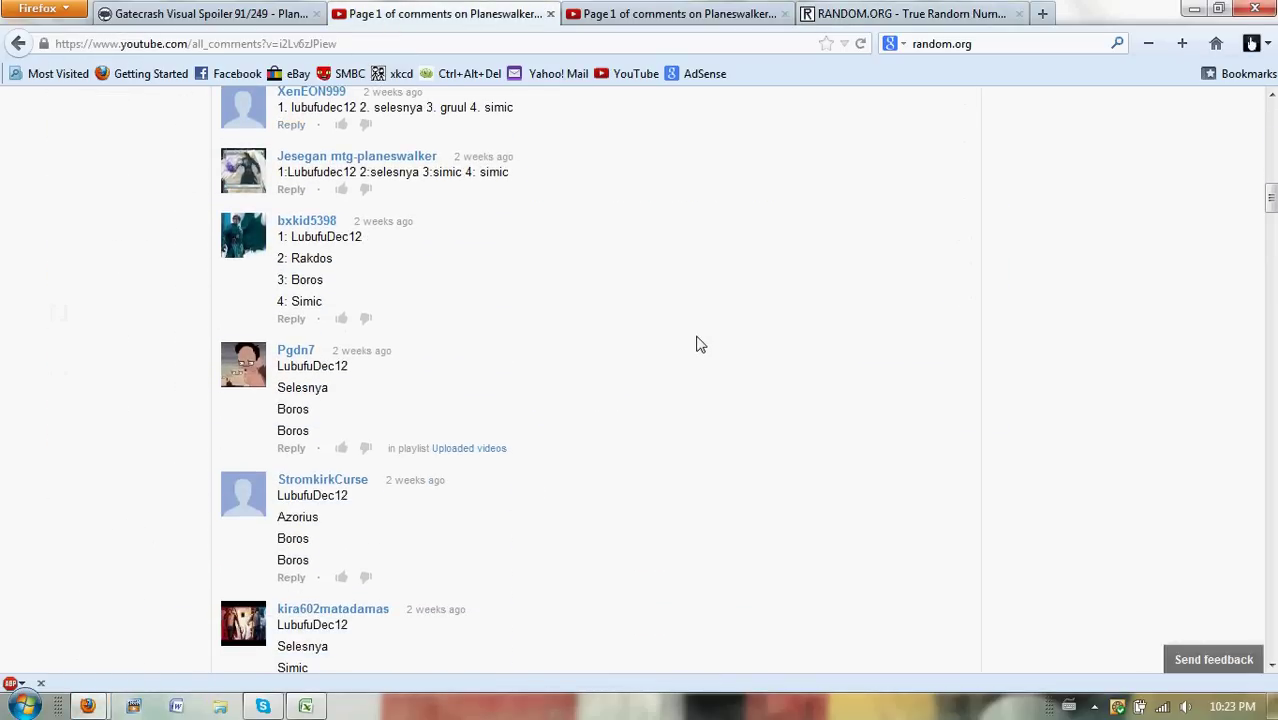
scroll(700, 344, "down", 2)
scroll(645, 337, "up", 2)
left_click_drag(290, 237, 368, 240)
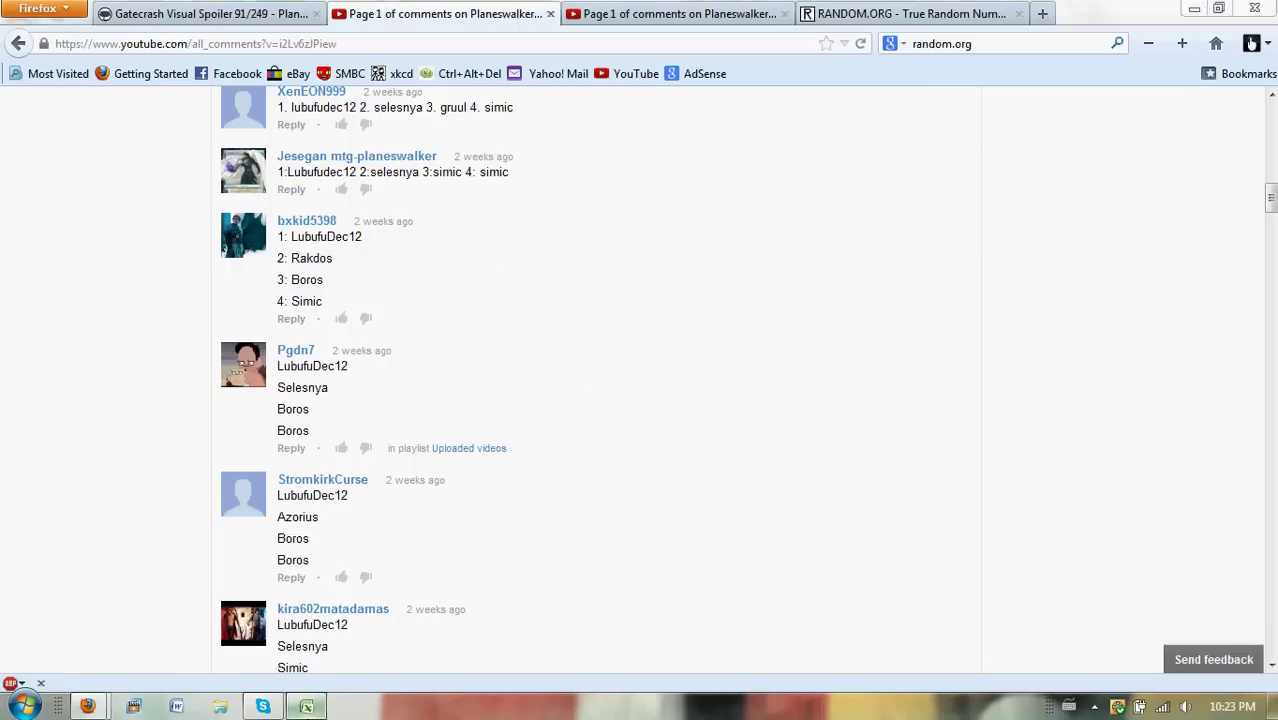
left_click(305, 706)
- Commit the X in cell D55 and scroll back to the top of the sheet
left_click(504, 429)
scroll(514, 468, "up", 3)
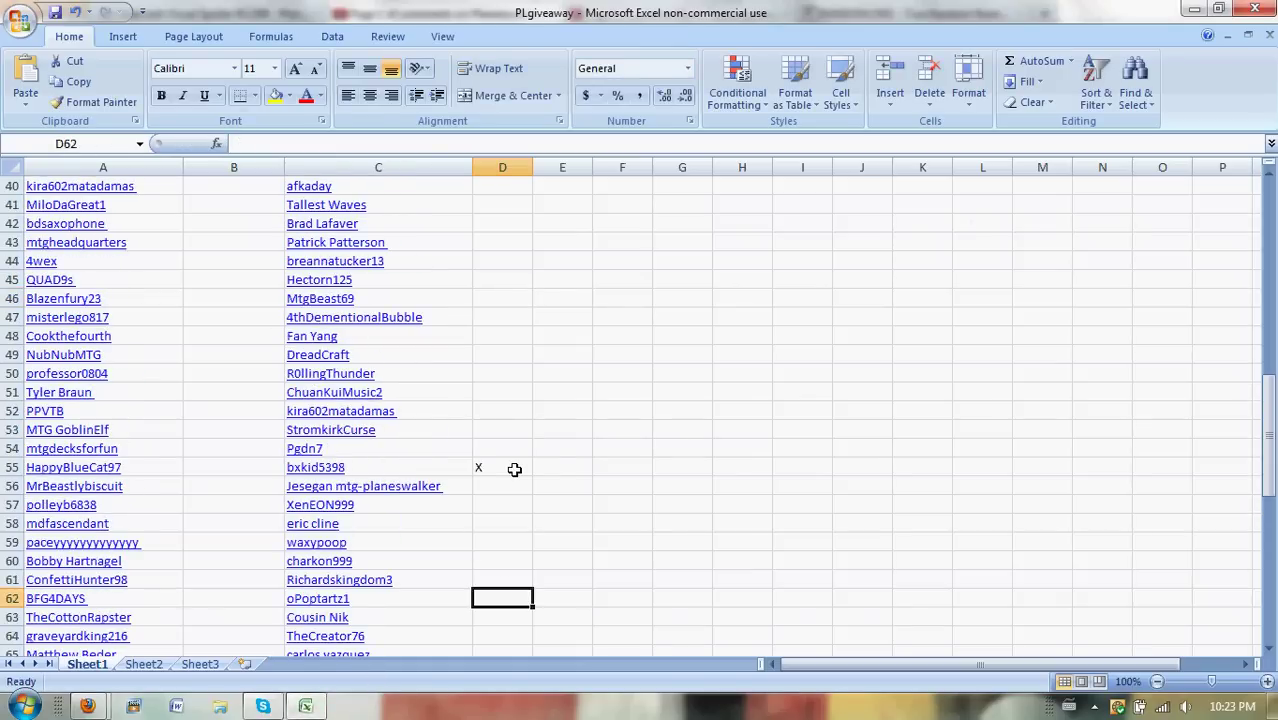
scroll(555, 461, "up", 9)
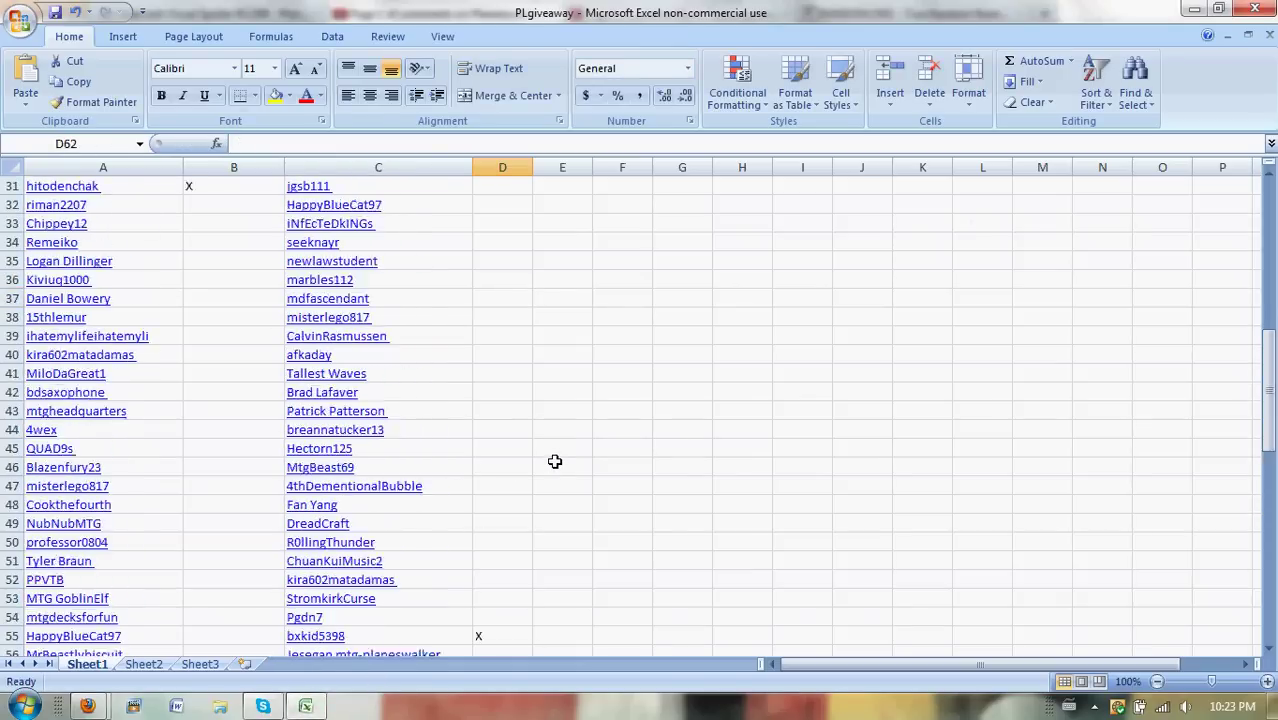
scroll(555, 461, "up", 4)
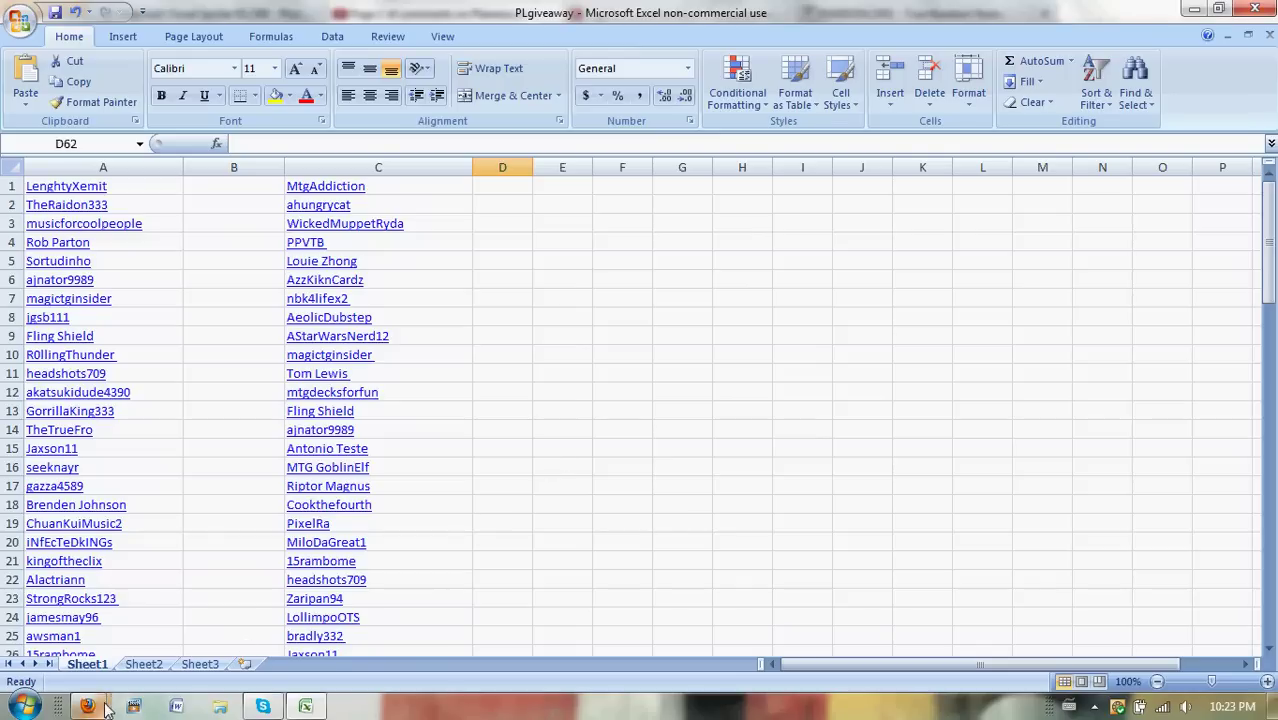
- Return to Firefox and browse the Gatecrash Visual Spoiler page with its February 1, 2013 release date
mouse_move(88, 706)
left_click(112, 635)
left_click(200, 13)
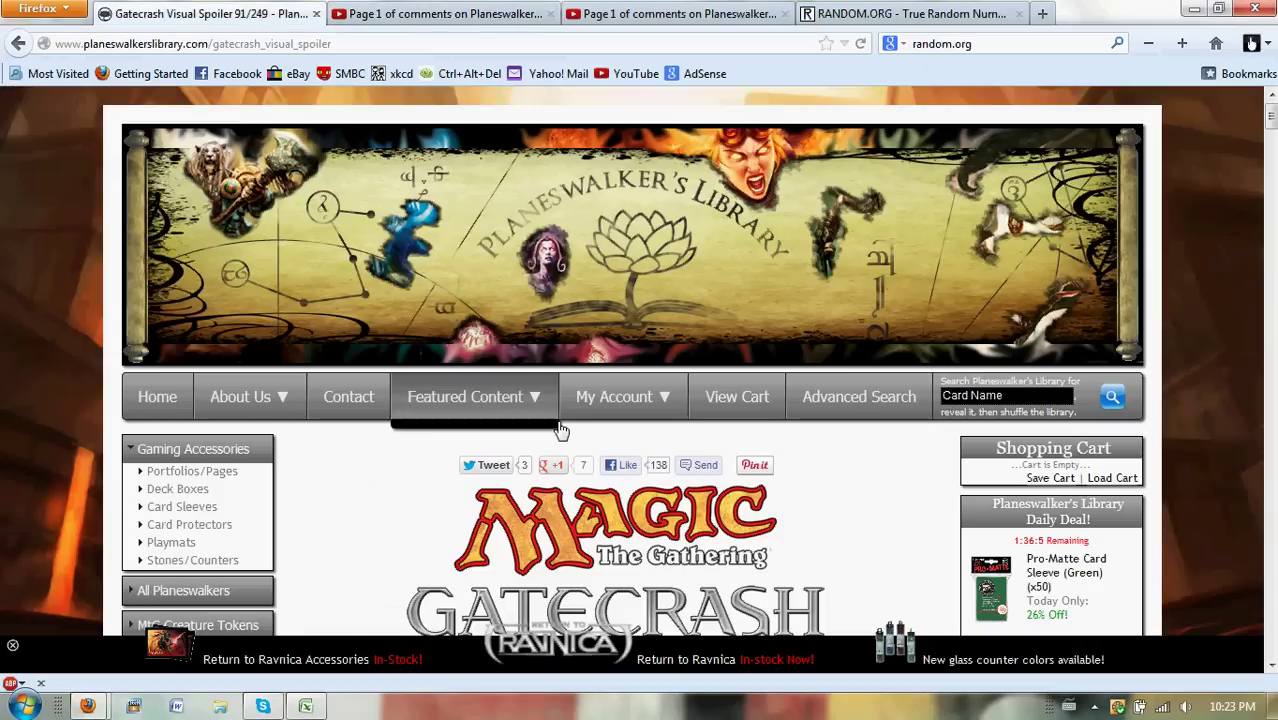
scroll(925, 590, "down", 3)
scroll(925, 590, "down", 3)
scroll(593, 452, "up", 4)
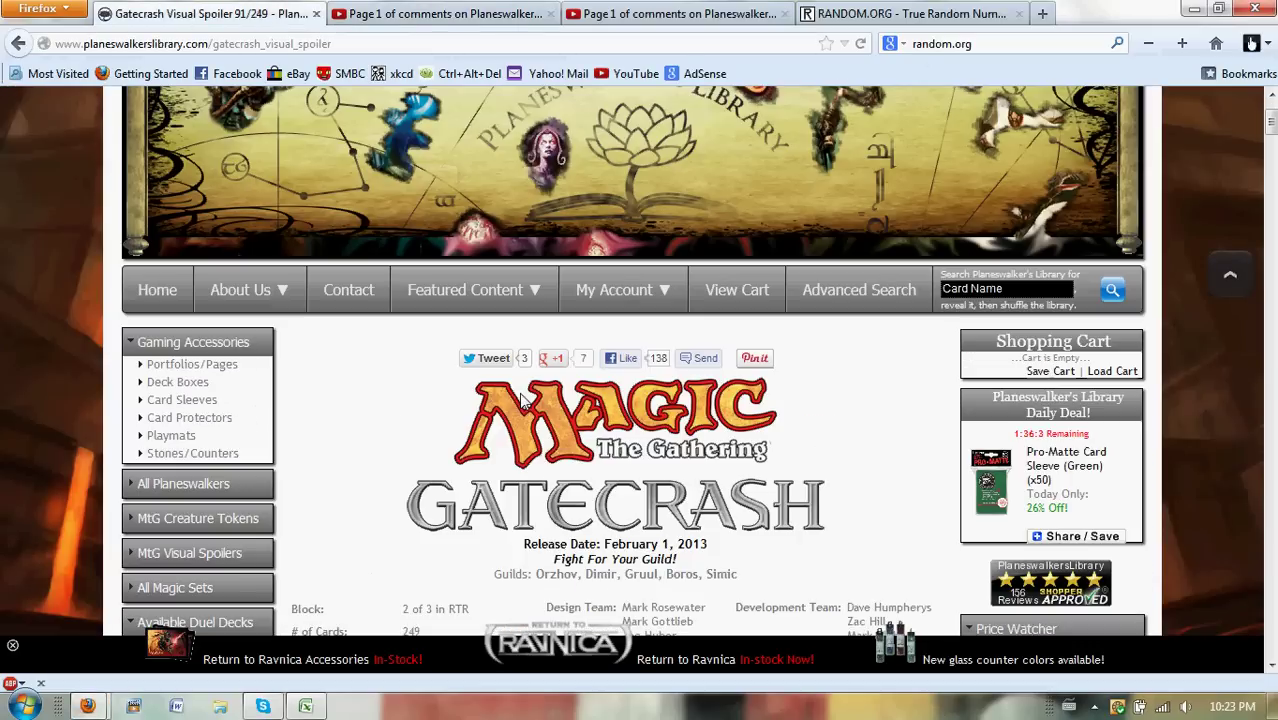
scroll(884, 371, "up", 2)
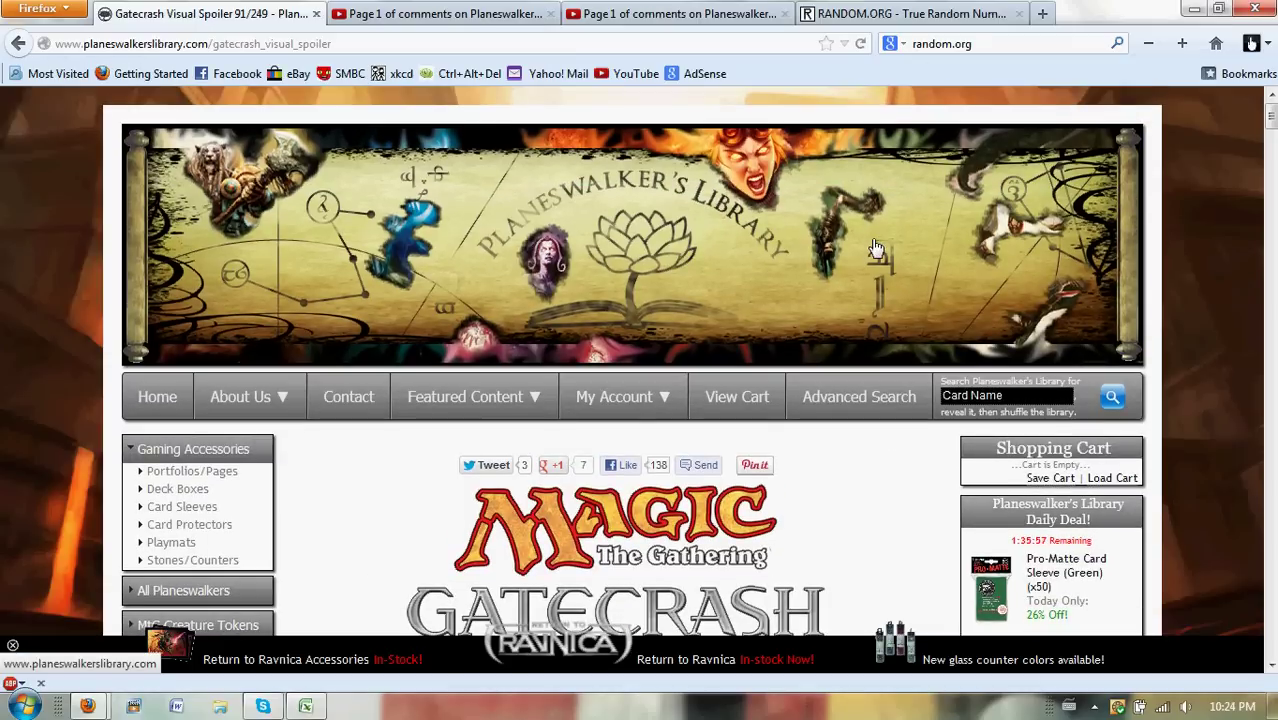
scroll(875, 248, "down", 5)
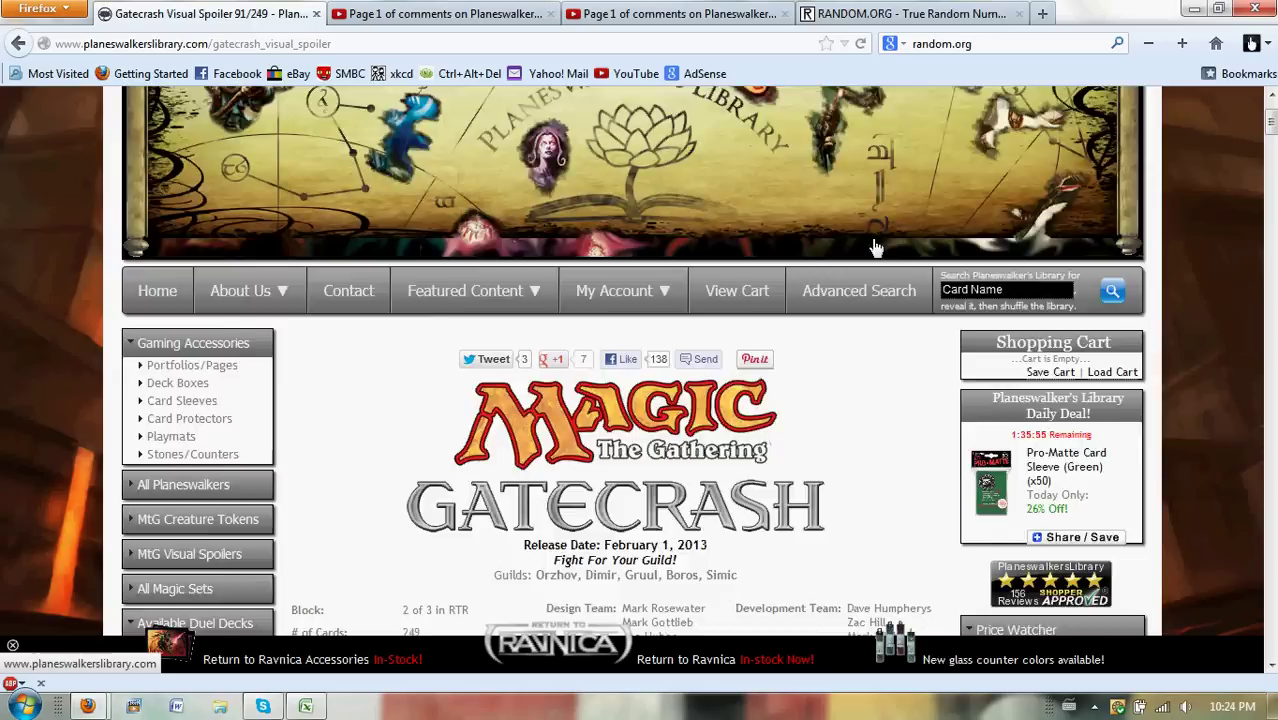